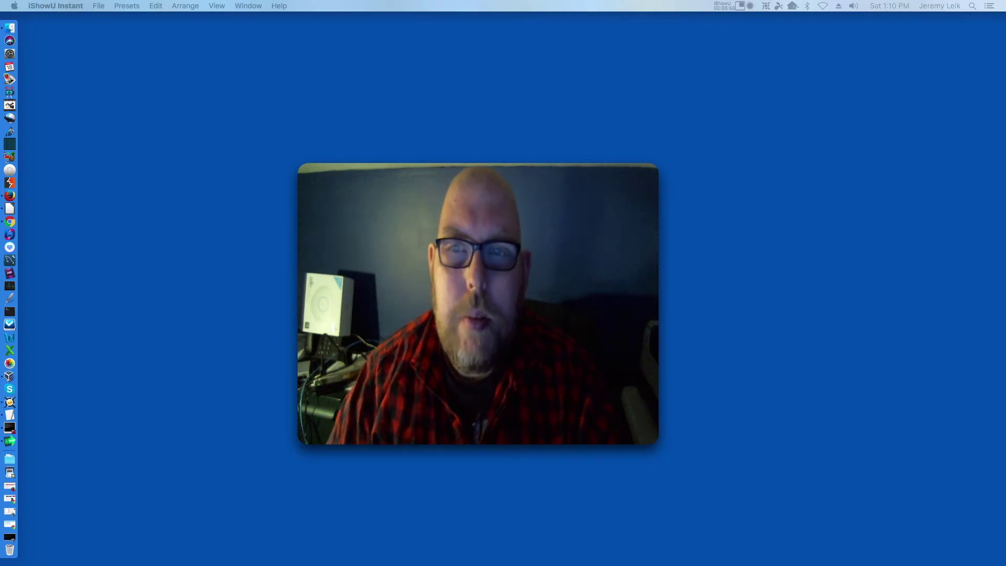
Hide the iShowU Instant webcam overlay from its menu-bar status menu.
{"action": "left_click", "coordinate": [721, 6]}
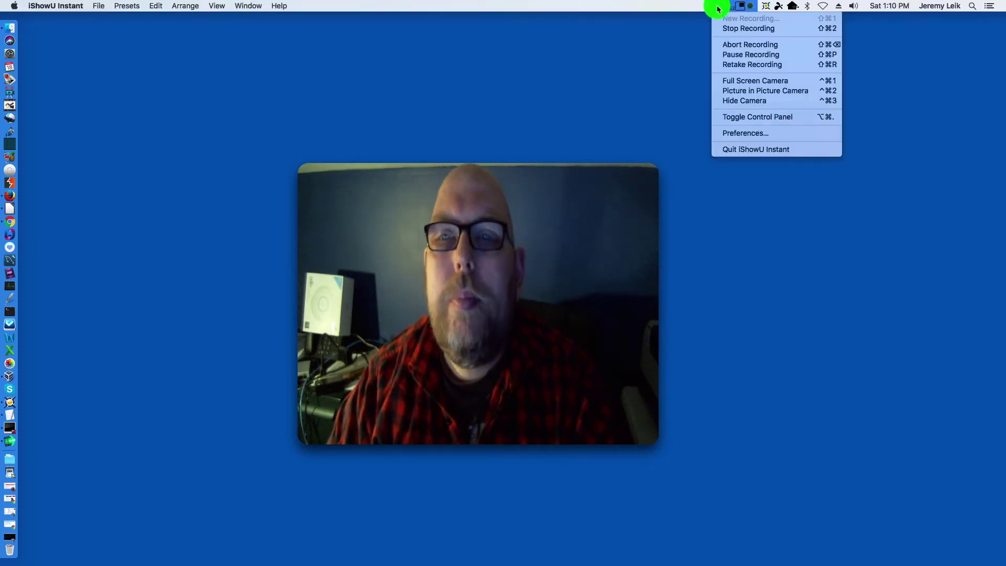
{"action": "left_click", "coordinate": [747, 106]}
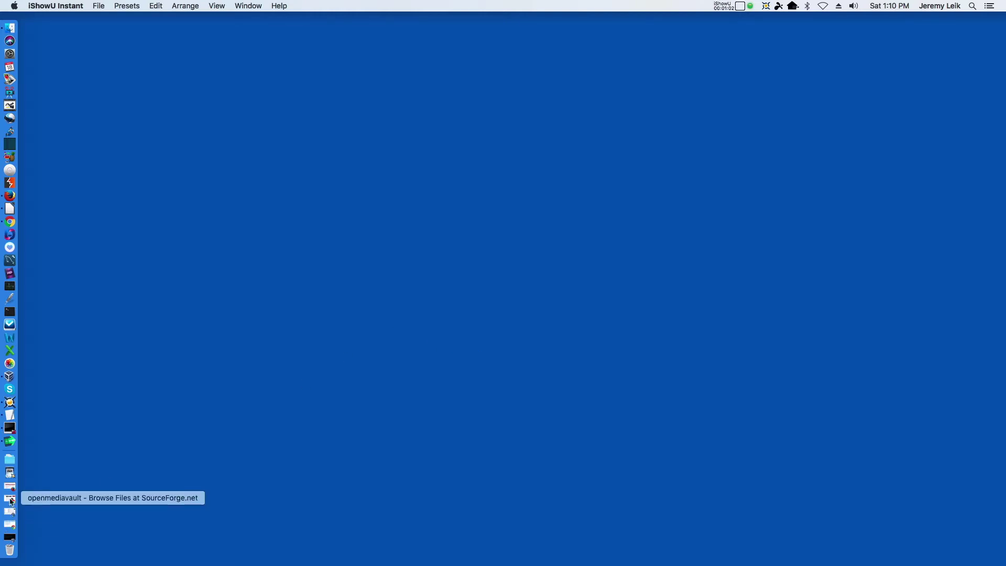
Restore the minimized openmediavault Chrome window from the Dock.
{"action": "left_click", "coordinate": [10, 498]}
{"action": "left_click", "coordinate": [44, 24]}
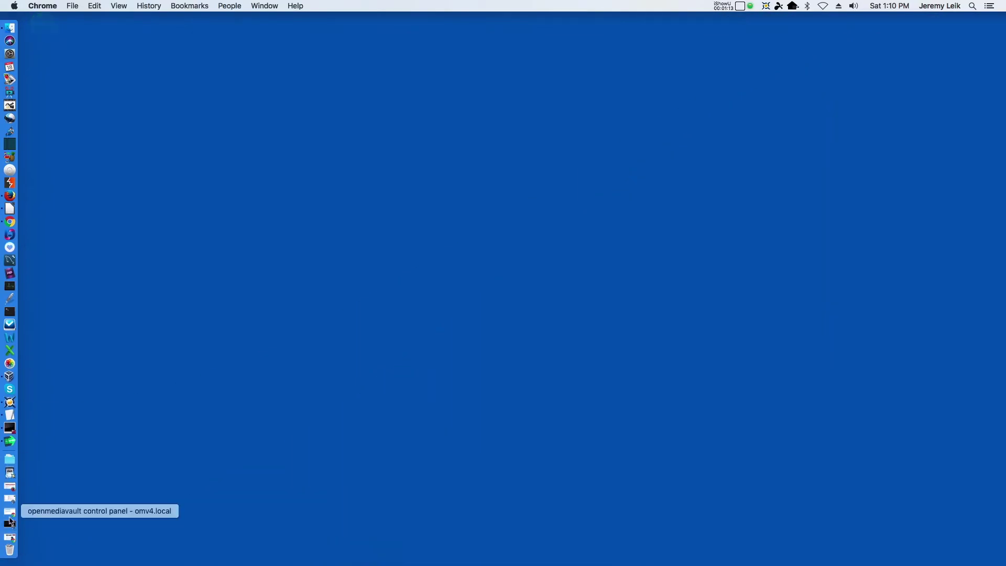
{"action": "left_click", "coordinate": [9, 518]}
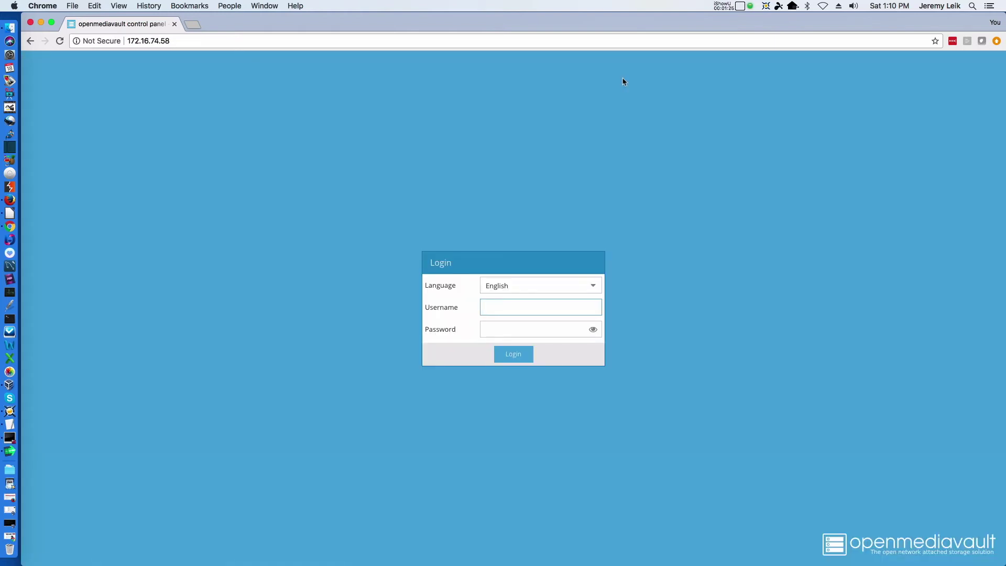
Log in to the control panel with the admin username and its password.
{"action": "type", "text": "admin"}
{"action": "key", "text": "Tab"}
{"action": "type", "text": "open"}
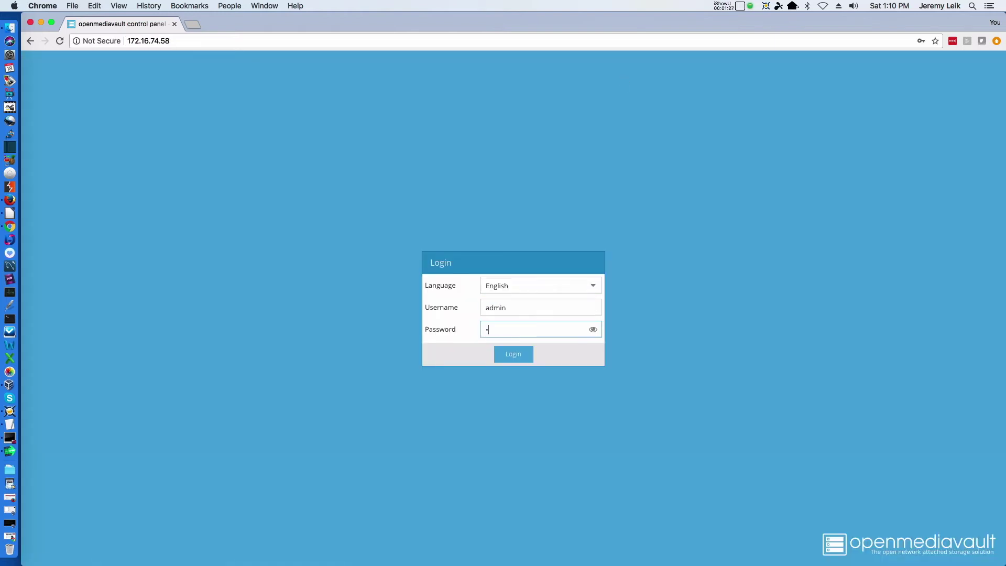
{"action": "type", "text": "mediavaul"}
{"action": "key", "text": "Return"}
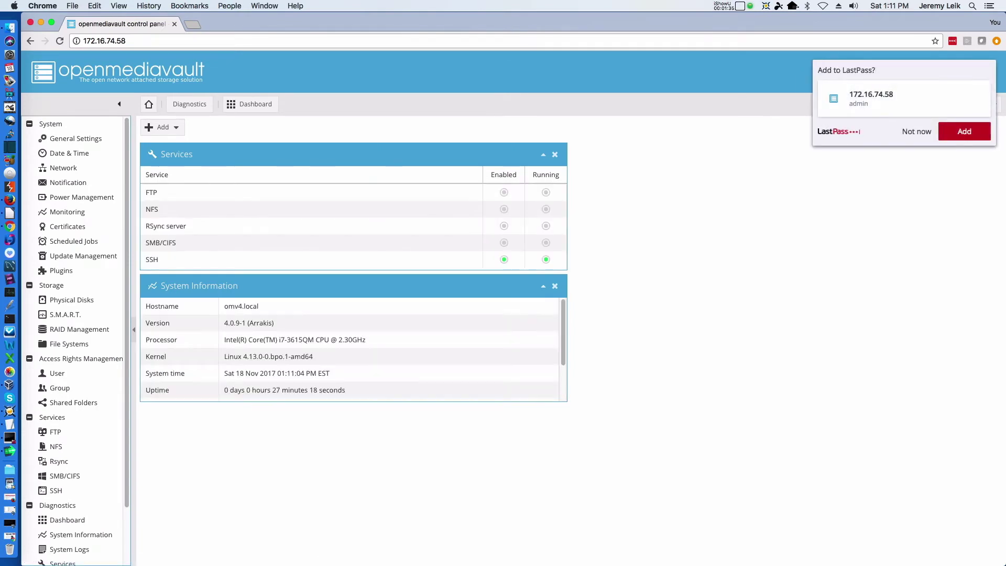
{"action": "left_click", "coordinate": [916, 132]}
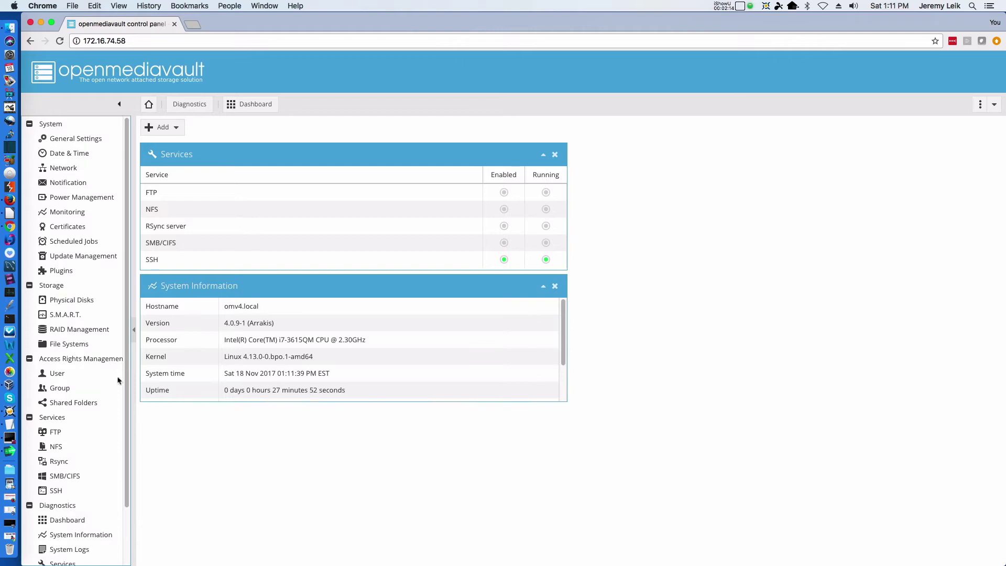
Start a new user account under Access Rights Management > User and enter its user name.
{"action": "left_click", "coordinate": [54, 376]}
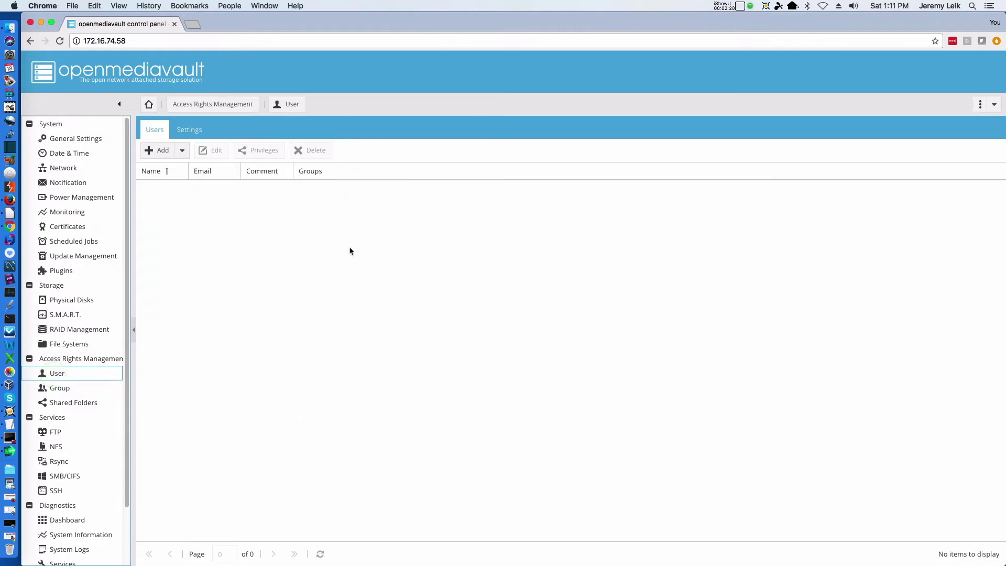
{"action": "left_click", "coordinate": [156, 153]}
{"action": "left_click", "coordinate": [164, 169]}
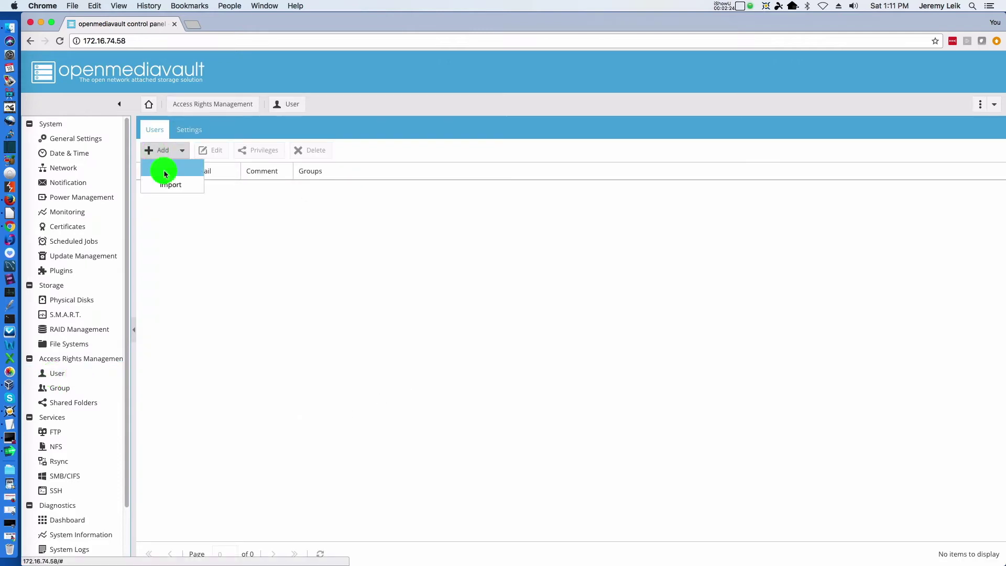
{"action": "left_click", "coordinate": [498, 247]}
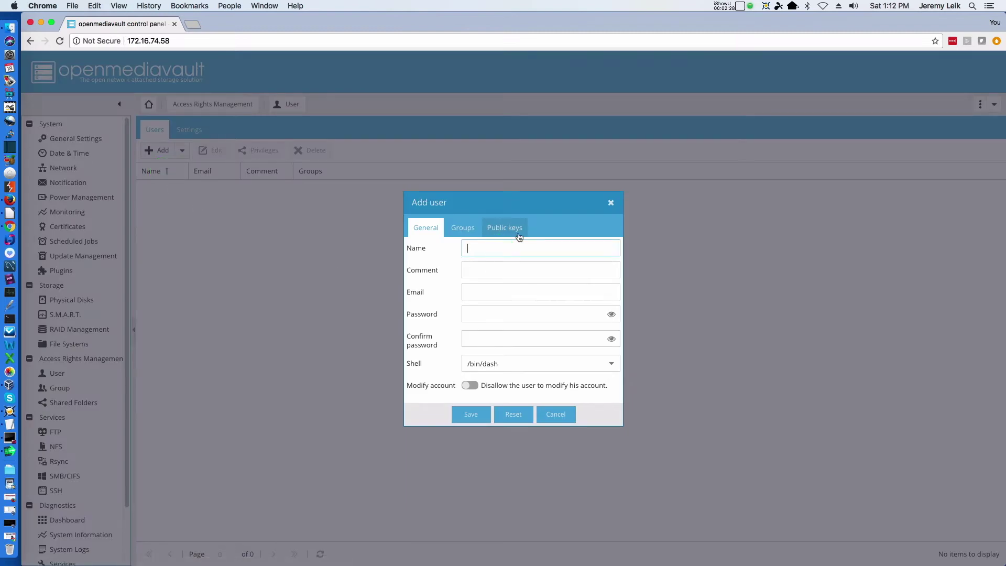
{"action": "type", "text": "Jeremy"}
{"action": "key", "text": "Tab"}
{"action": "key", "text": "Tab"}
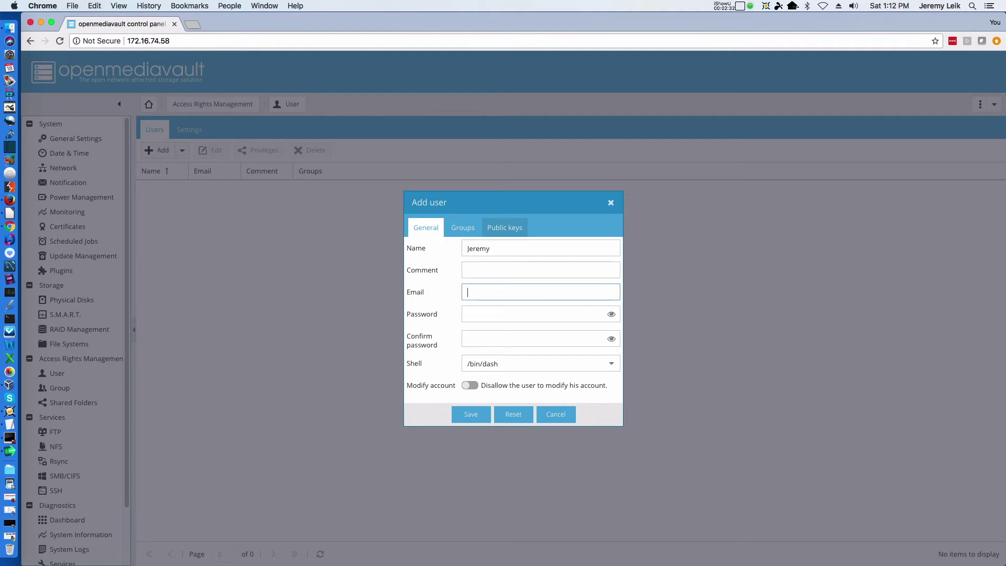
{"action": "key", "text": "shift+Tab"}
{"action": "key", "text": "shift+Tab"}
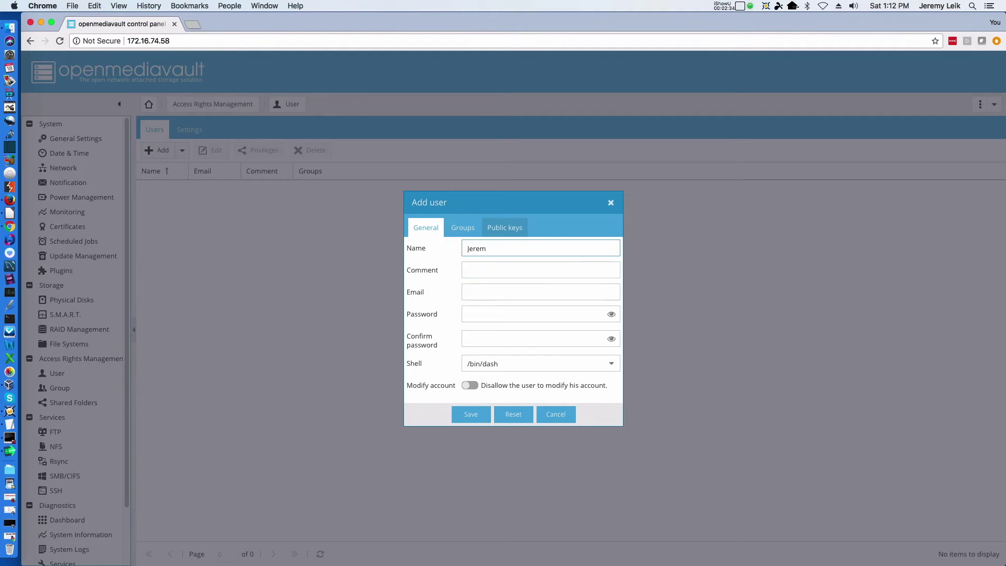
{"action": "key", "text": "BackSpace"}
{"action": "key", "text": "BackSpace"}
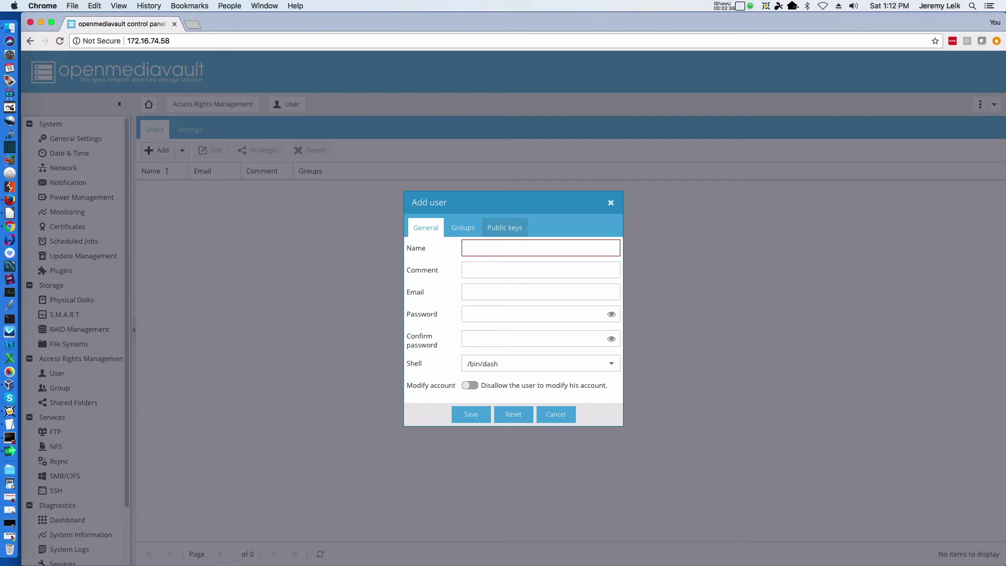
{"action": "type", "text": "leik1jd"}
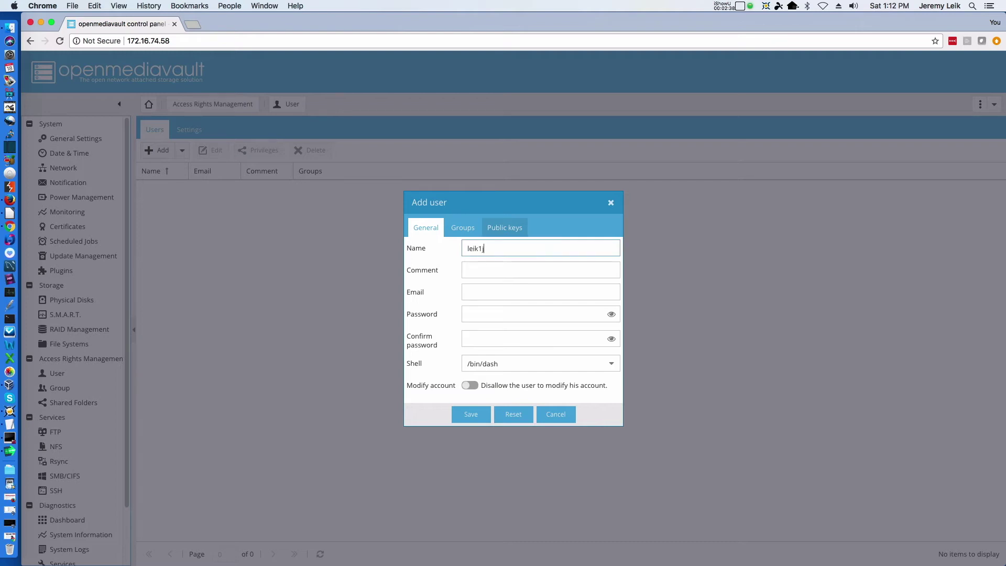
Fill in the new user's e-mail address and enter the password twice.
{"action": "key", "text": "Tab"}
{"action": "key", "text": "Tab"}
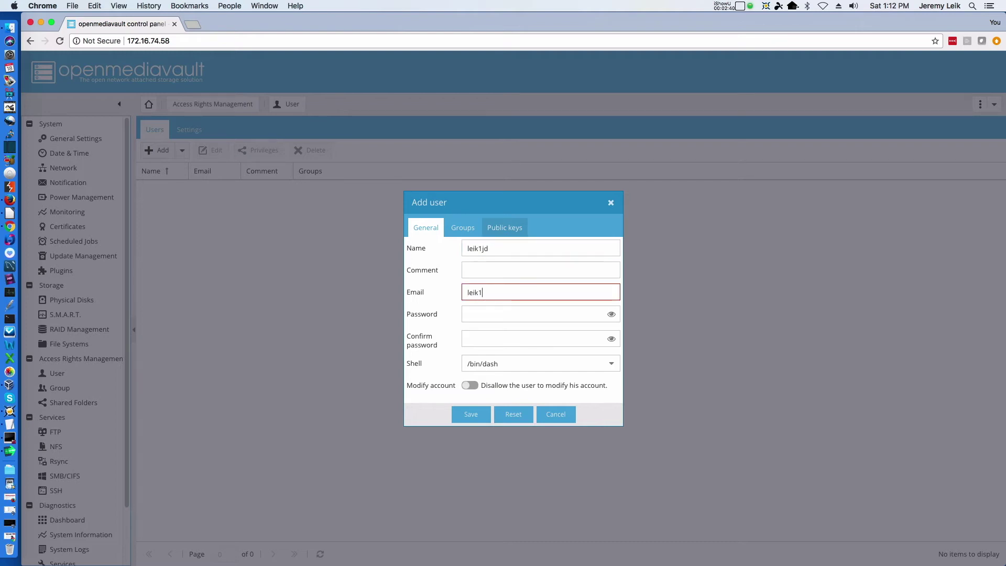
{"action": "key", "text": "Tab"}
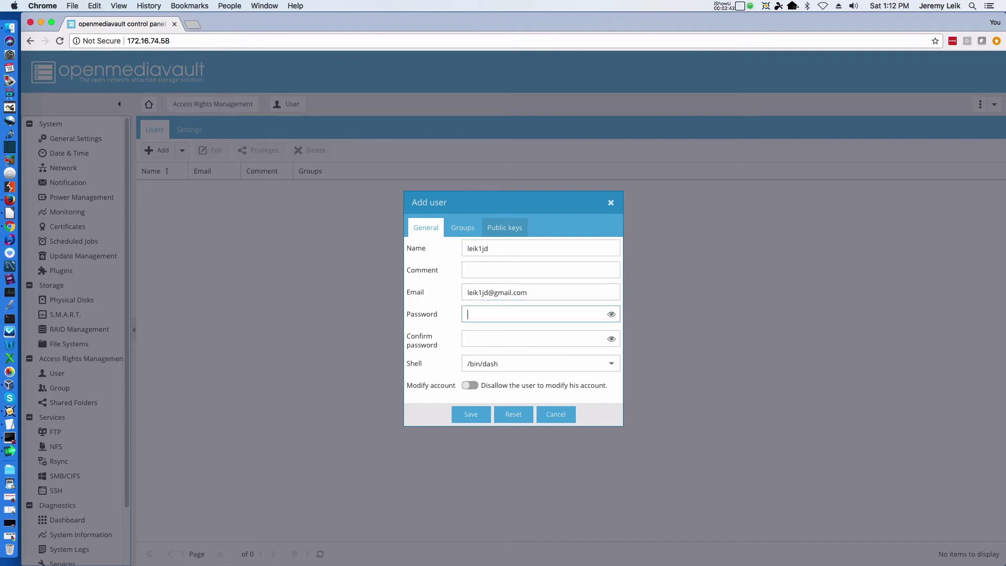
{"action": "type", "text": "password1"}
{"action": "key", "text": "Tab"}
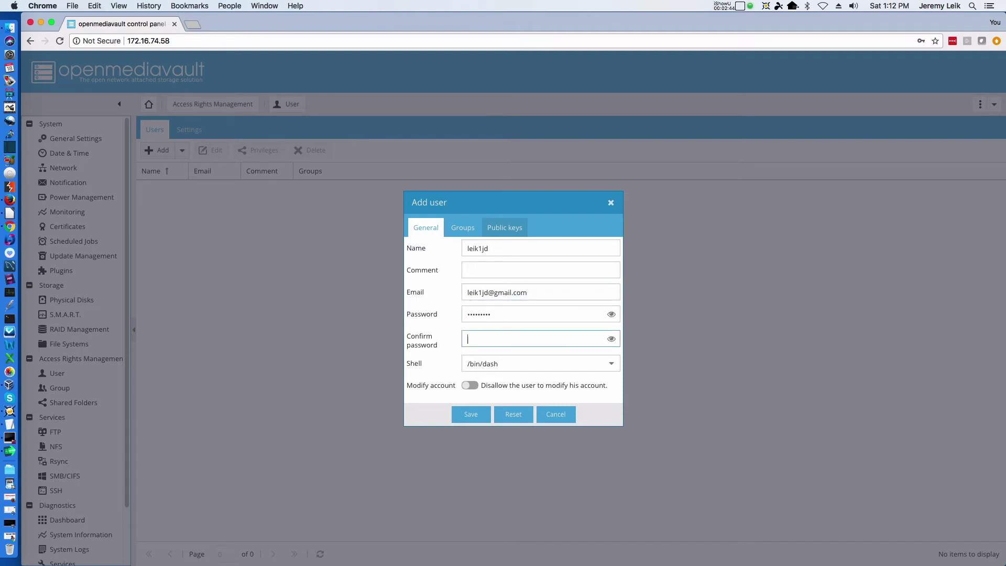
{"action": "type", "text": "password1"}
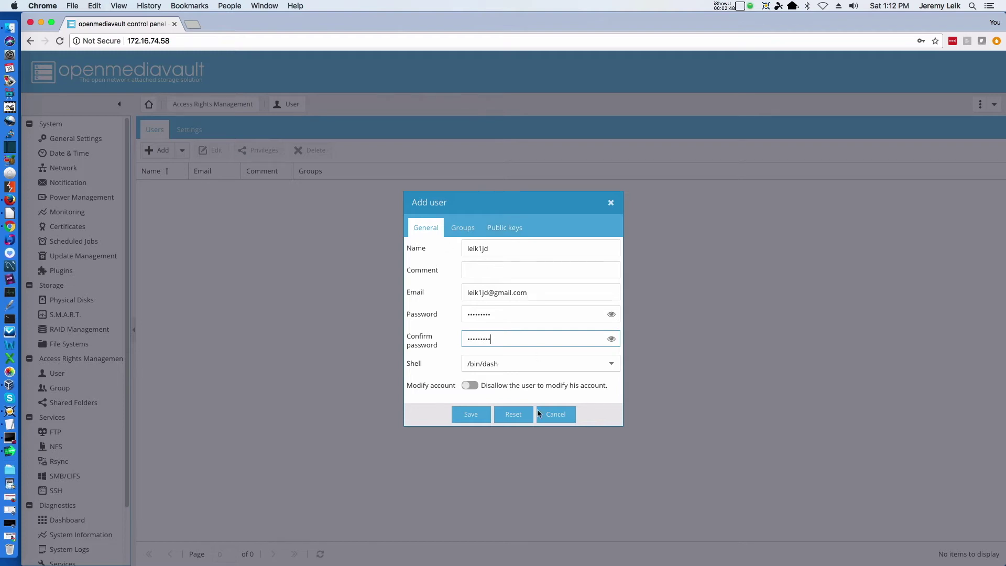
Save the new user and apply the pending configuration changes.
{"action": "left_click", "coordinate": [472, 416]}
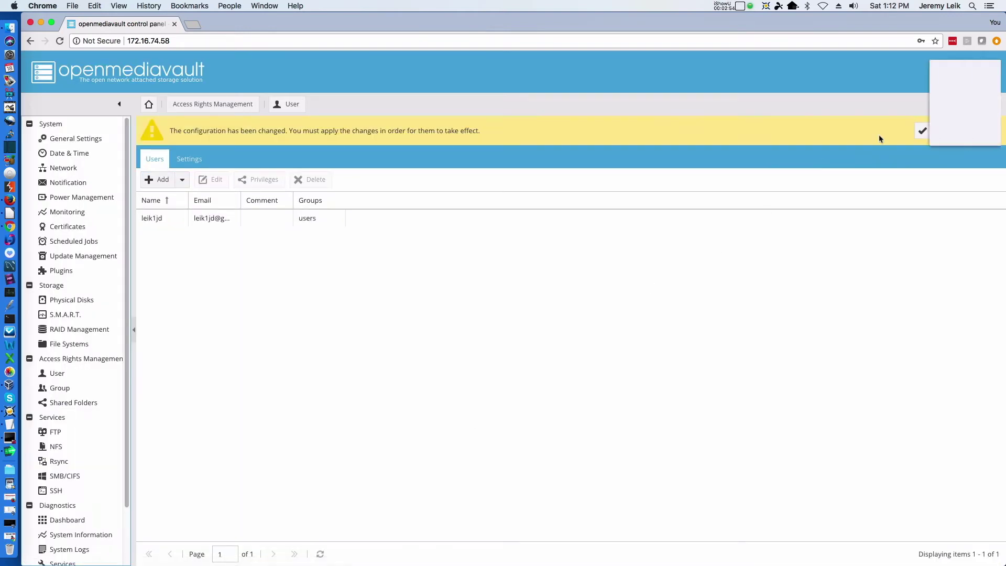
{"action": "left_click", "coordinate": [917, 130]}
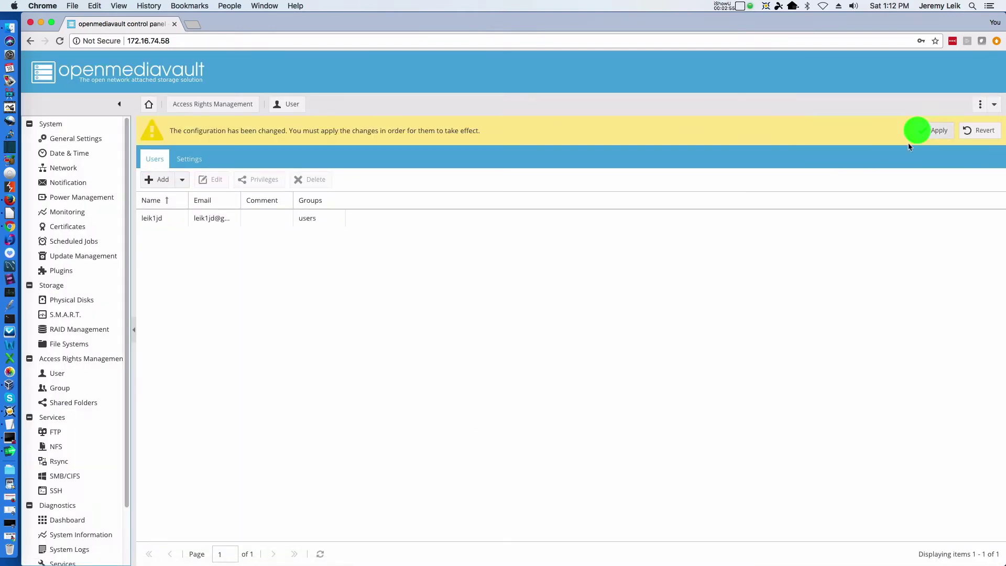
{"action": "left_click", "coordinate": [938, 130]}
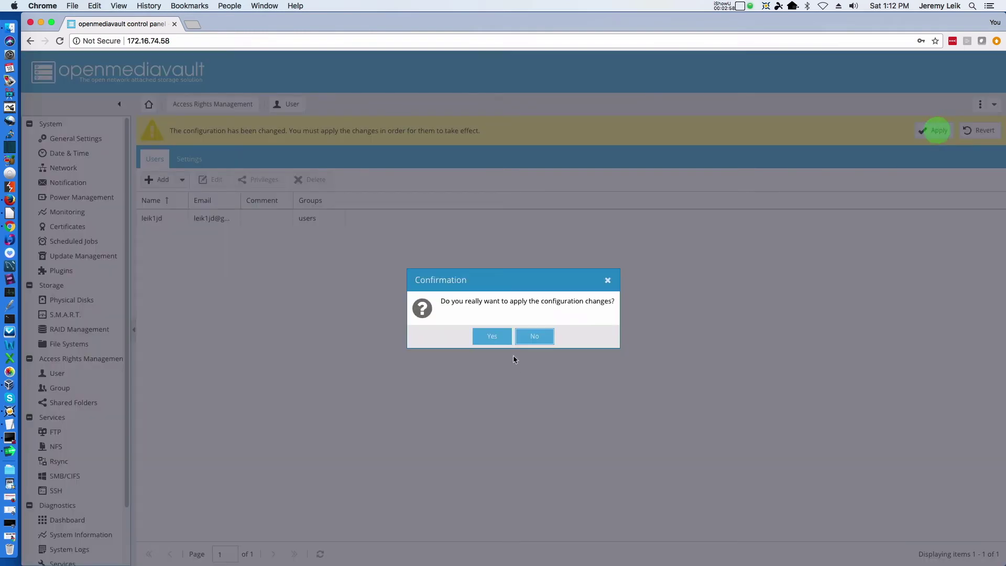
{"action": "left_click", "coordinate": [491, 337]}
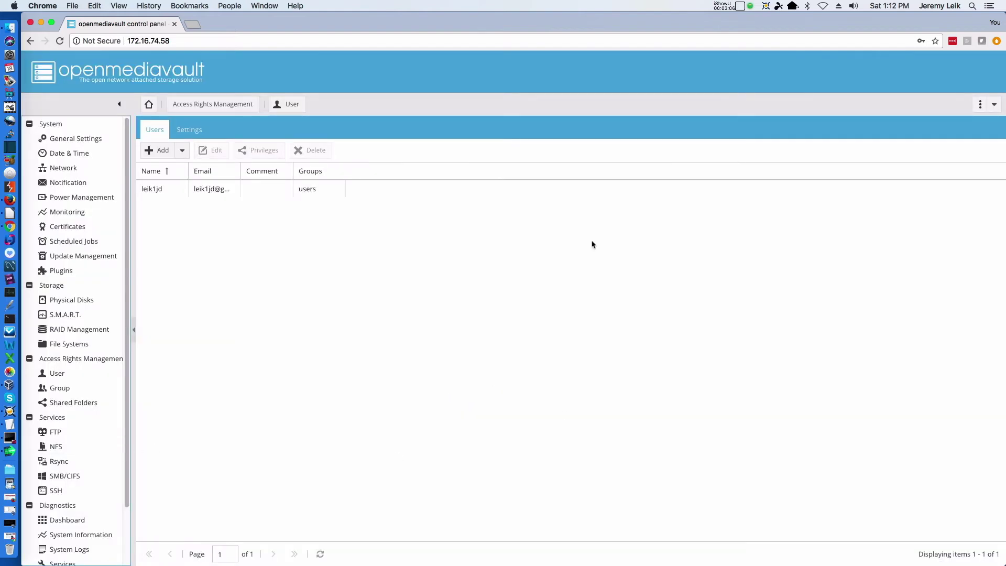
{"action": "left_click", "coordinate": [75, 403]}
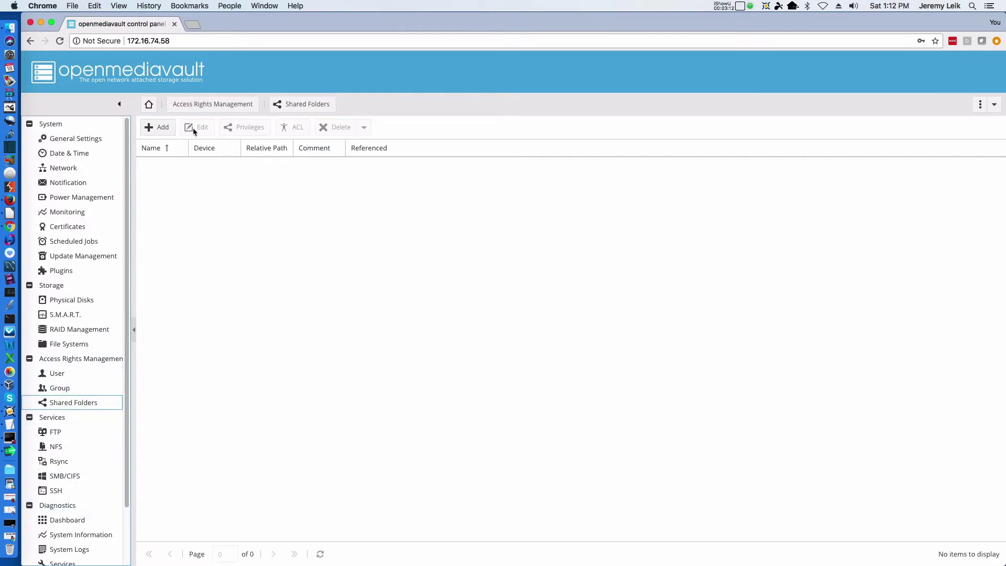
Add a shared folder named TestFolder on the TestStor device.
{"action": "left_click", "coordinate": [163, 129]}
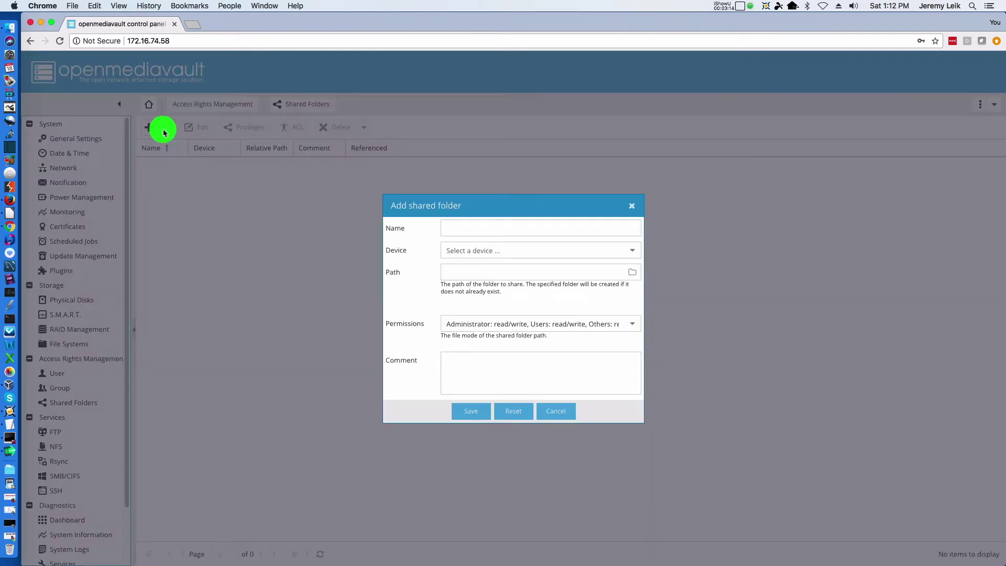
{"action": "left_click", "coordinate": [506, 227]}
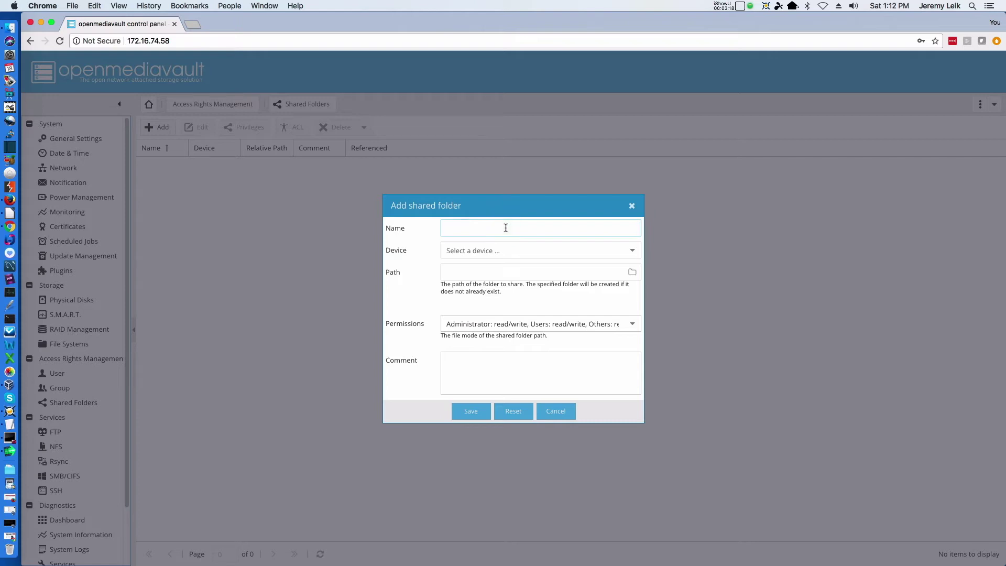
{"action": "type", "text": "TestFOlder"}
{"action": "key", "text": "BackSpace"}
{"action": "key", "text": "BackSpace"}
{"action": "key", "text": "BackSpace"}
{"action": "key", "text": "BackSpace"}
{"action": "key", "text": "BackSpace"}
{"action": "type", "text": "older"}
{"action": "left_click", "coordinate": [604, 254]}
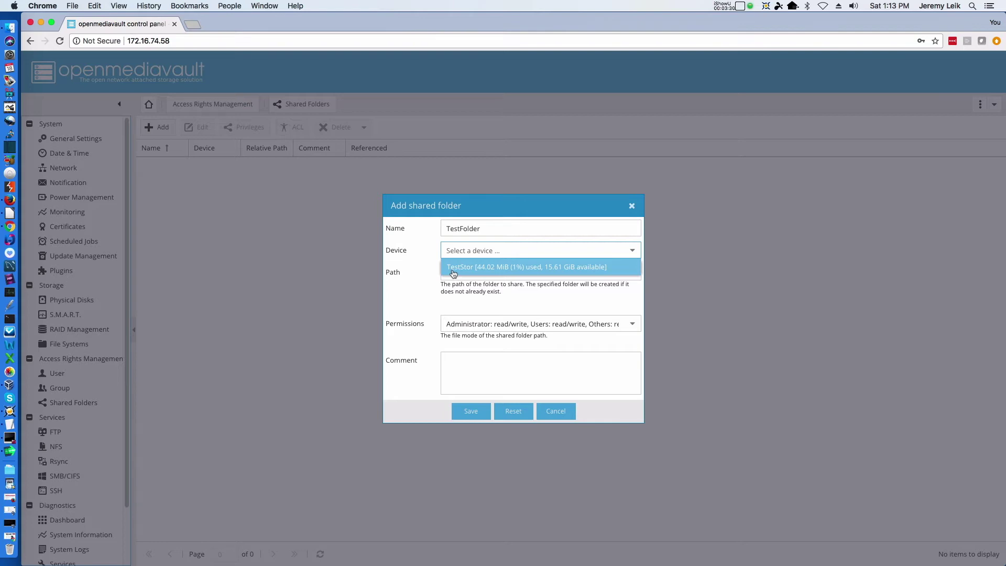
{"action": "left_click", "coordinate": [453, 268]}
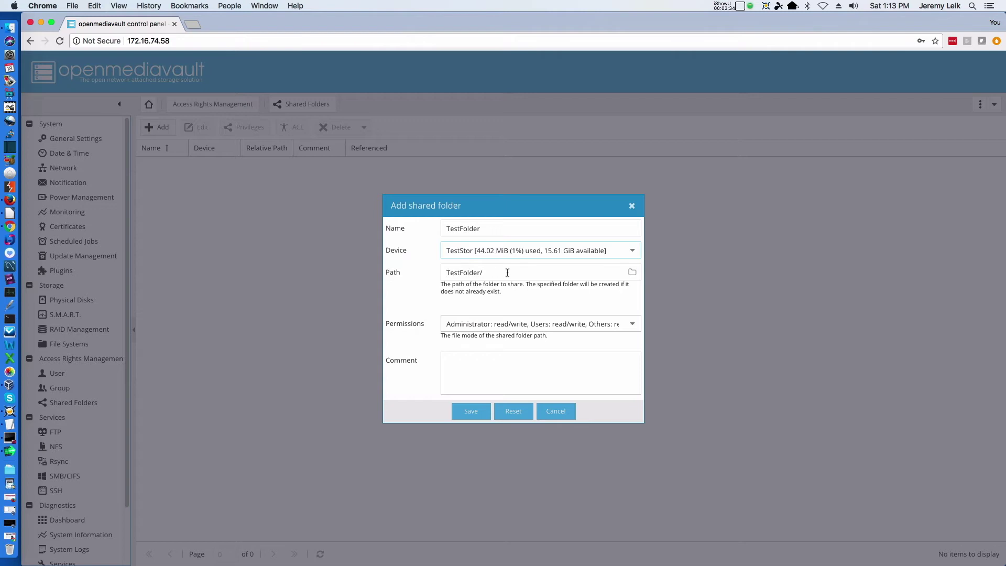
Keep 'Users: read/write, Others: read-only', add the Practical IT Episode 23 comment, and save.
{"action": "left_click", "coordinate": [633, 324]}
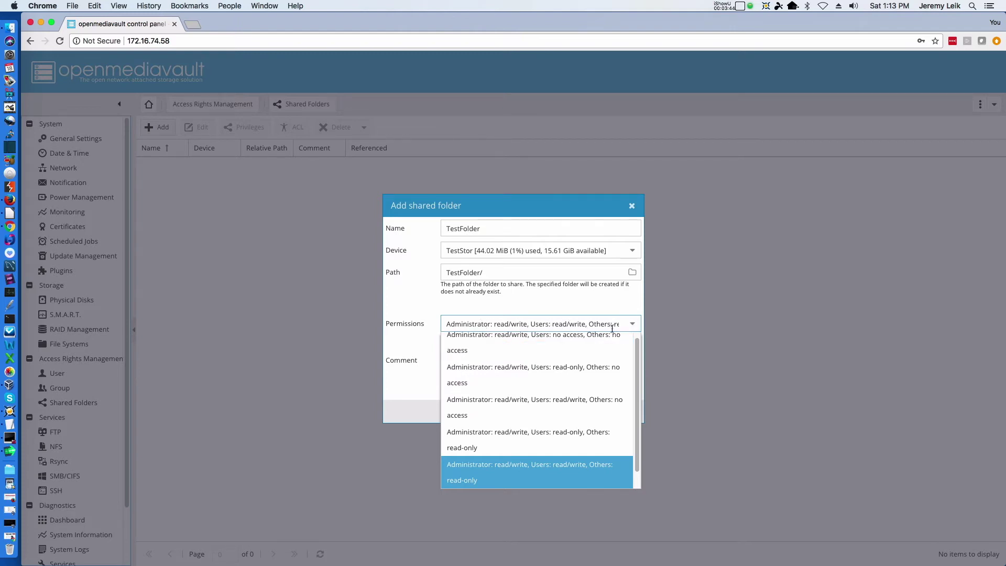
{"action": "left_click", "coordinate": [633, 325]}
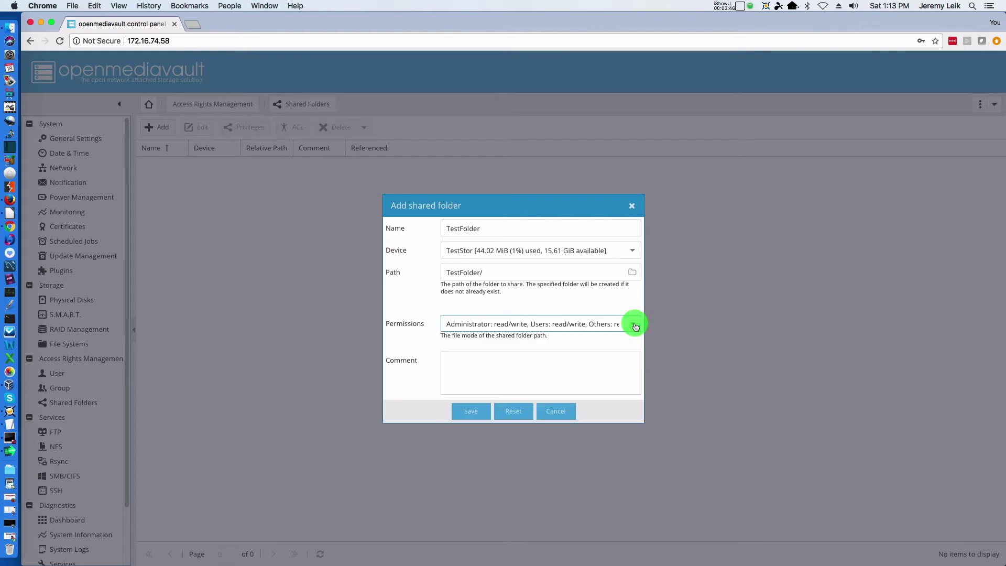
{"action": "left_click", "coordinate": [528, 370]}
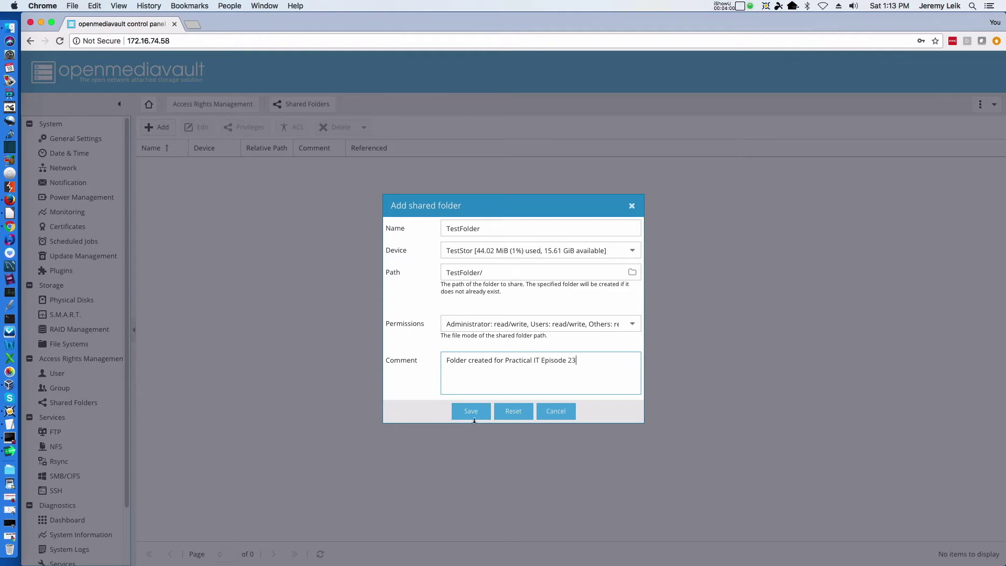
{"action": "left_click", "coordinate": [470, 411]}
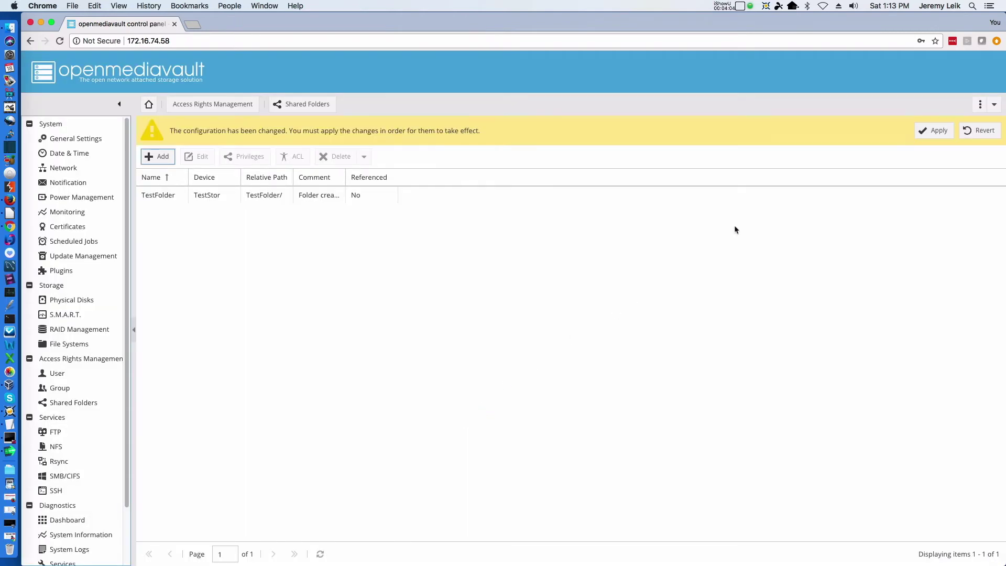
Apply the pending TestFolder change and confirm it with Yes.
{"action": "left_click", "coordinate": [932, 131]}
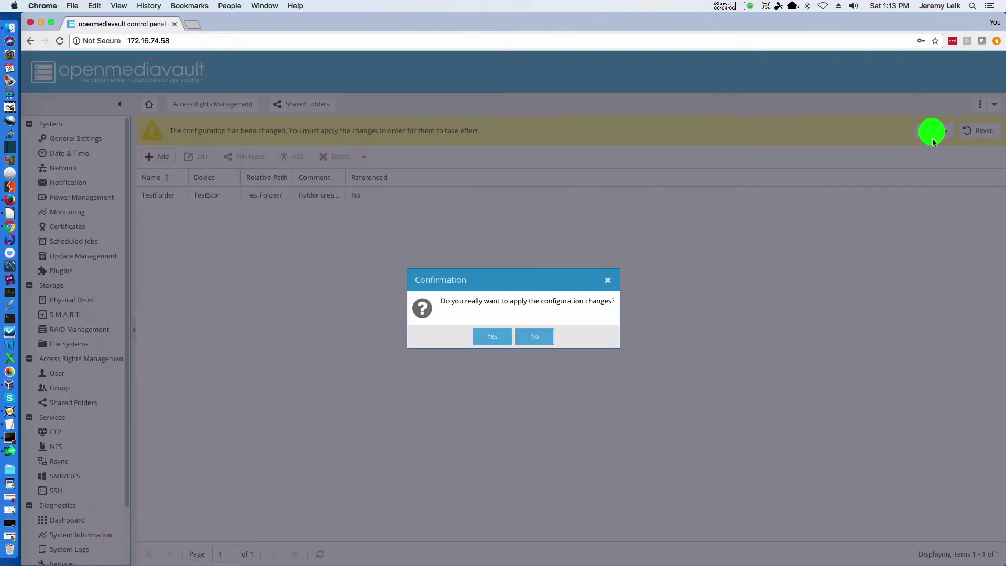
{"action": "left_click", "coordinate": [493, 337]}
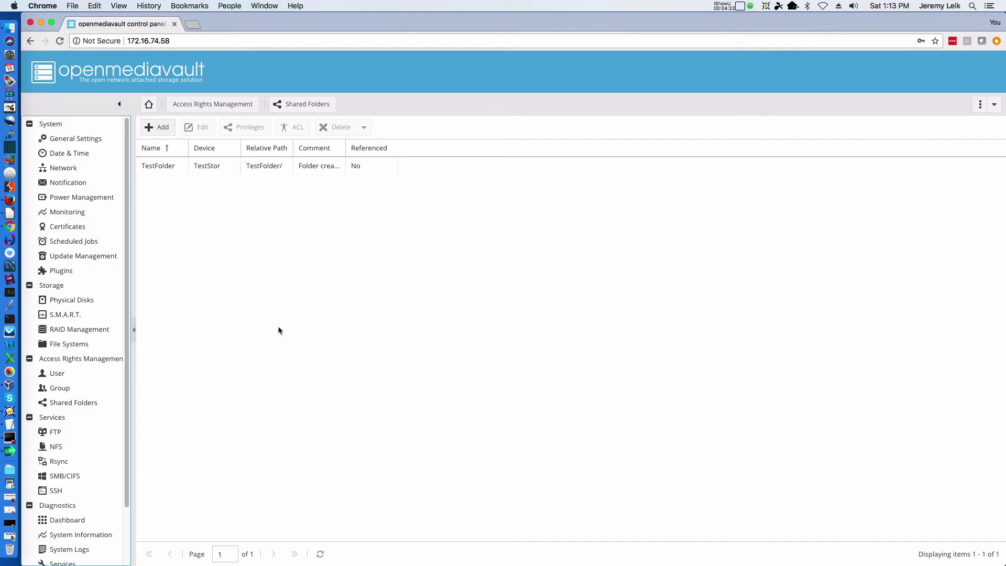
{"action": "scroll", "coordinate": [101, 371], "scroll_direction": "down", "scroll_amount": 3}
{"action": "scroll", "coordinate": [100, 373], "scroll_direction": "down", "scroll_amount": 1}
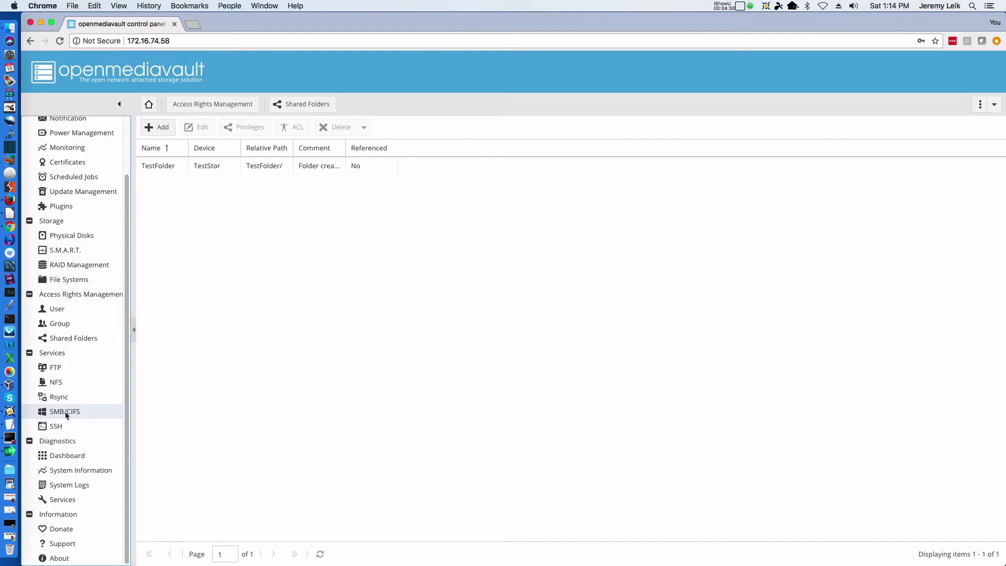
Switch on the SMB/CIFS Enable toggle, save the settings and confirm applying them.
{"action": "left_click", "coordinate": [65, 411]}
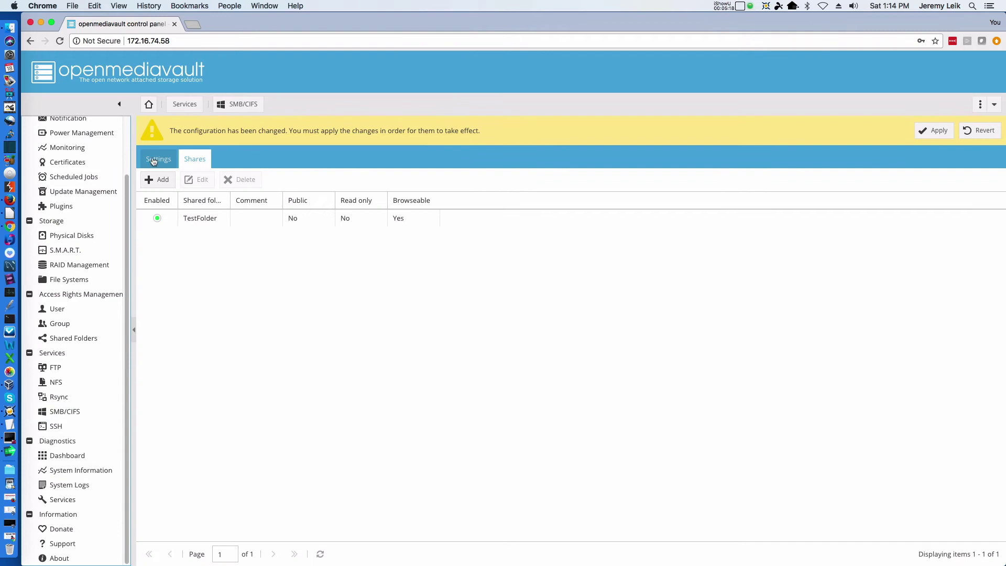
{"action": "left_click", "coordinate": [156, 159]}
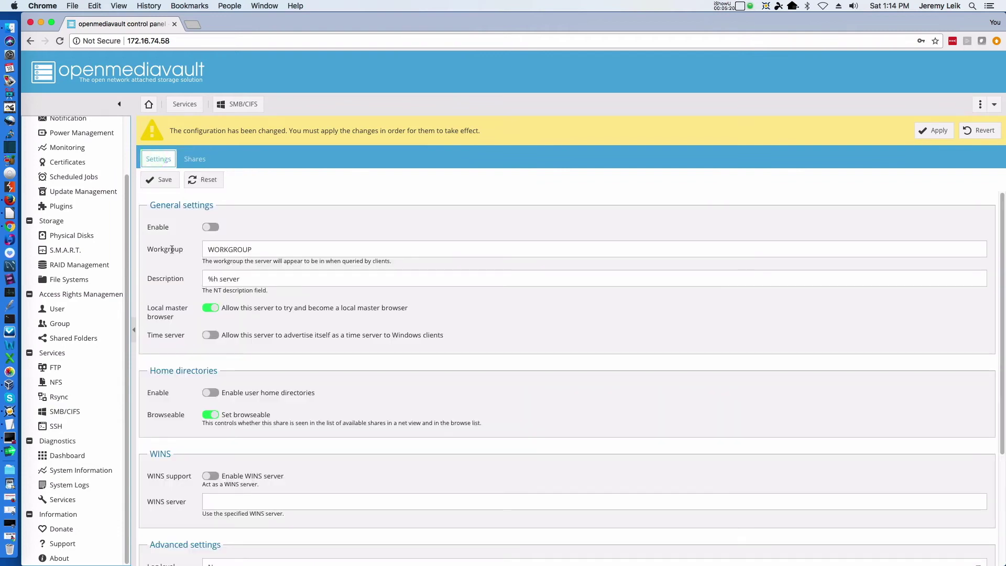
{"action": "left_click", "coordinate": [212, 229]}
{"action": "scroll", "coordinate": [337, 315], "scroll_direction": "down", "scroll_amount": 5}
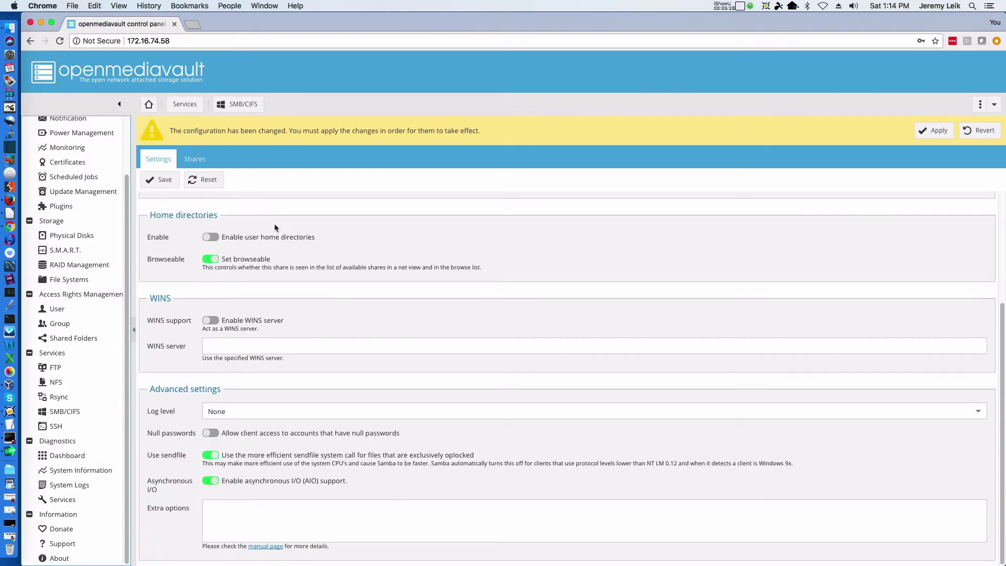
{"action": "left_click", "coordinate": [161, 179]}
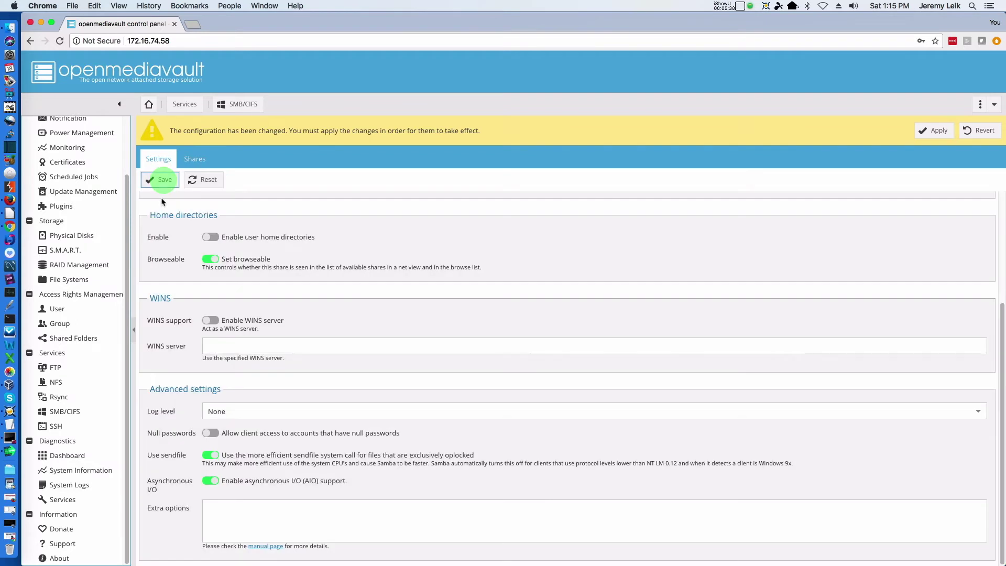
{"action": "left_click", "coordinate": [937, 131]}
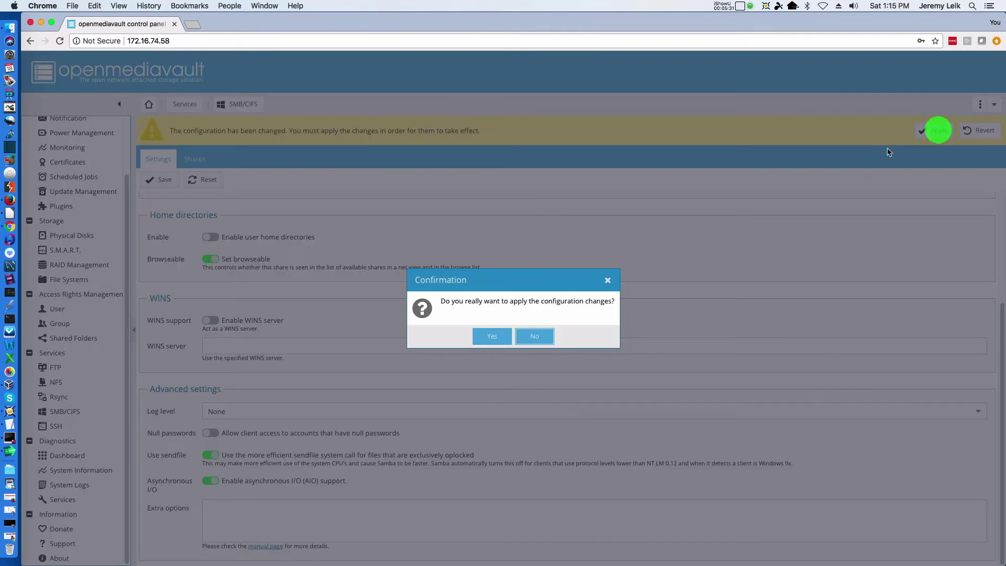
{"action": "left_click", "coordinate": [493, 335]}
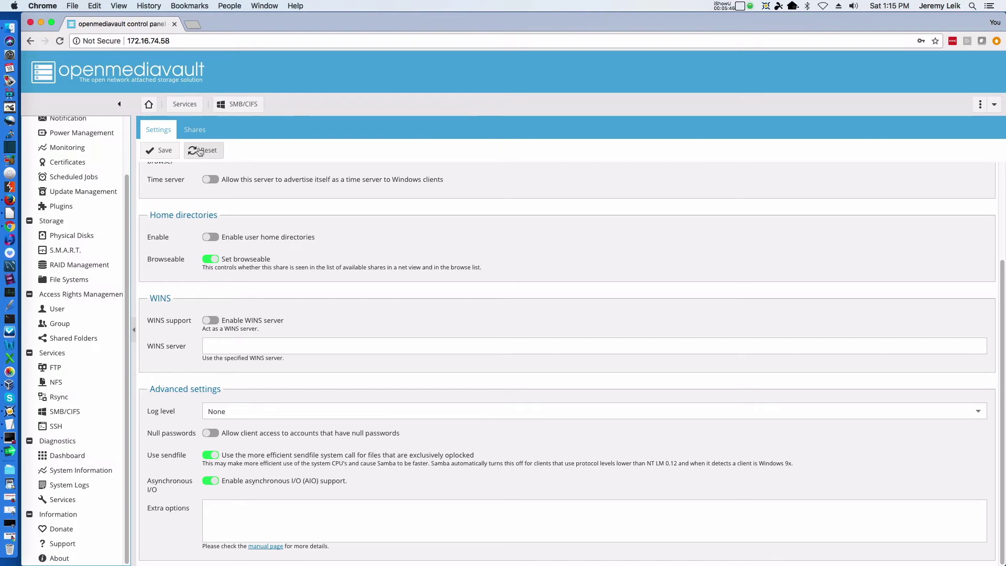
Check TestFolder in the SMB Shares list, then save the SMB/CIFS Settings again.
{"action": "left_click", "coordinate": [198, 131]}
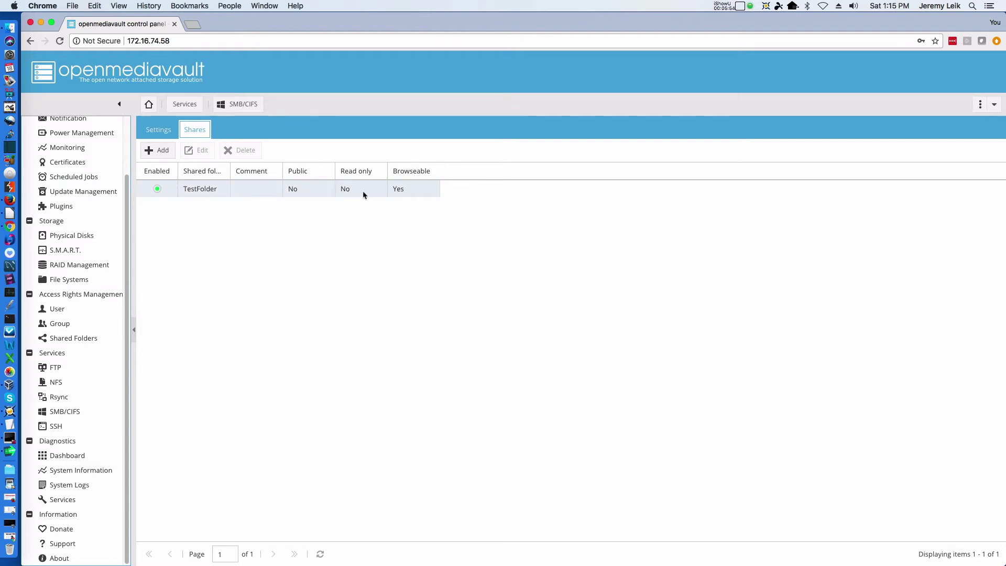
{"action": "left_click", "coordinate": [160, 131]}
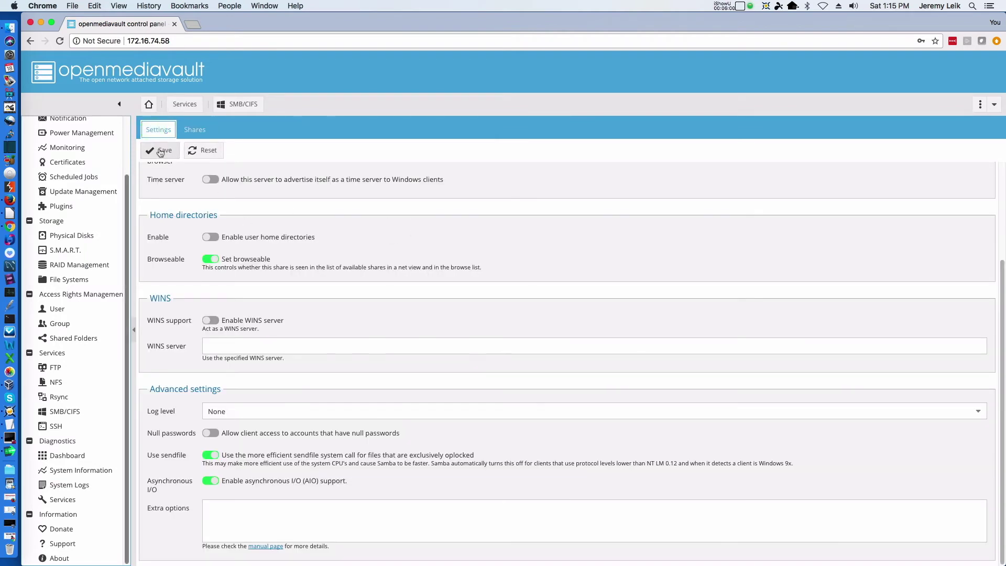
{"action": "left_click", "coordinate": [160, 150]}
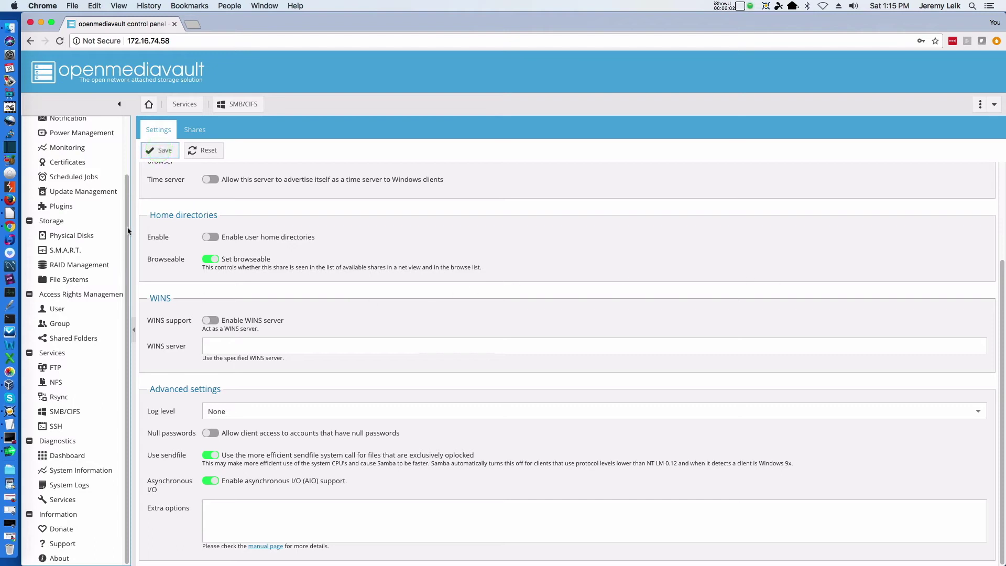
{"action": "scroll", "coordinate": [336, 287], "scroll_direction": "up", "scroll_amount": 5}
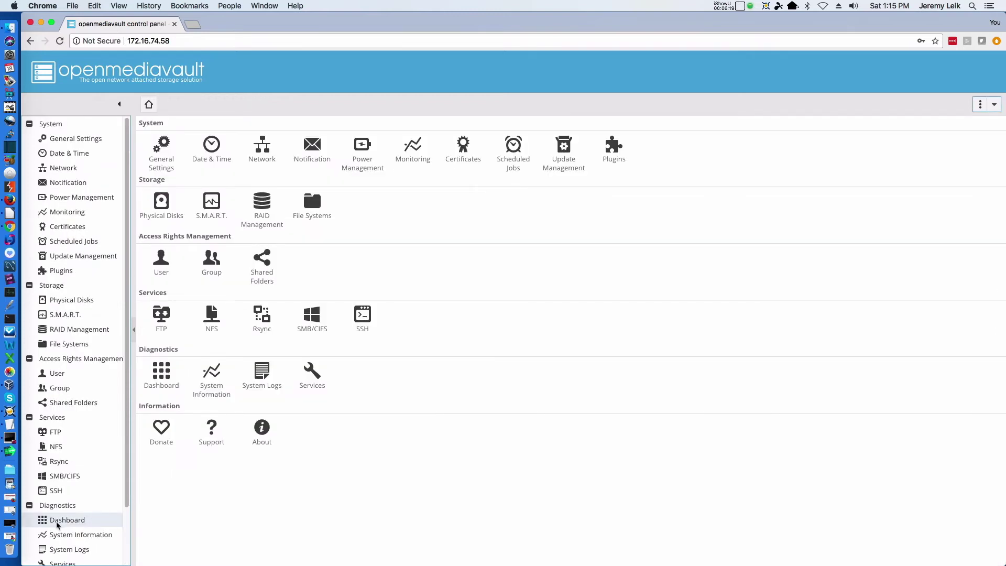
Open Diagnostics > Dashboard to confirm SMB/CIFS is running, then minimize Chrome.
{"action": "left_click", "coordinate": [58, 519]}
{"action": "right_click", "coordinate": [450, 502]}
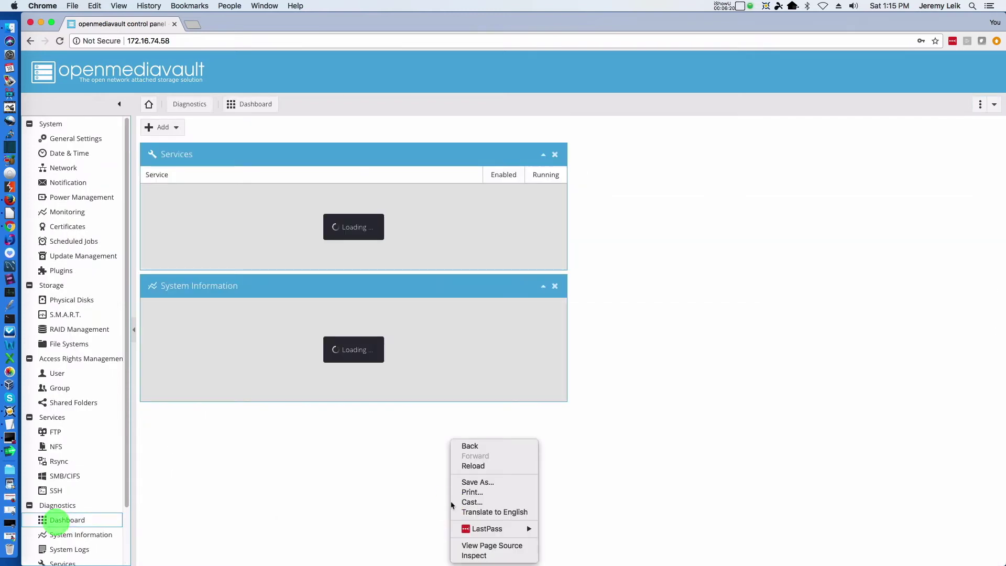
{"action": "left_click", "coordinate": [672, 402]}
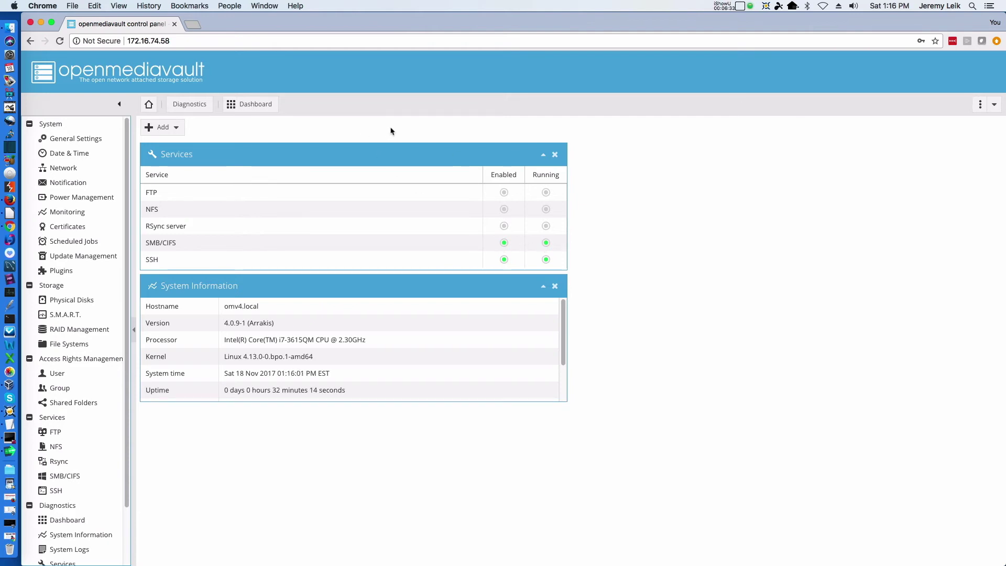
{"action": "left_click", "coordinate": [41, 23]}
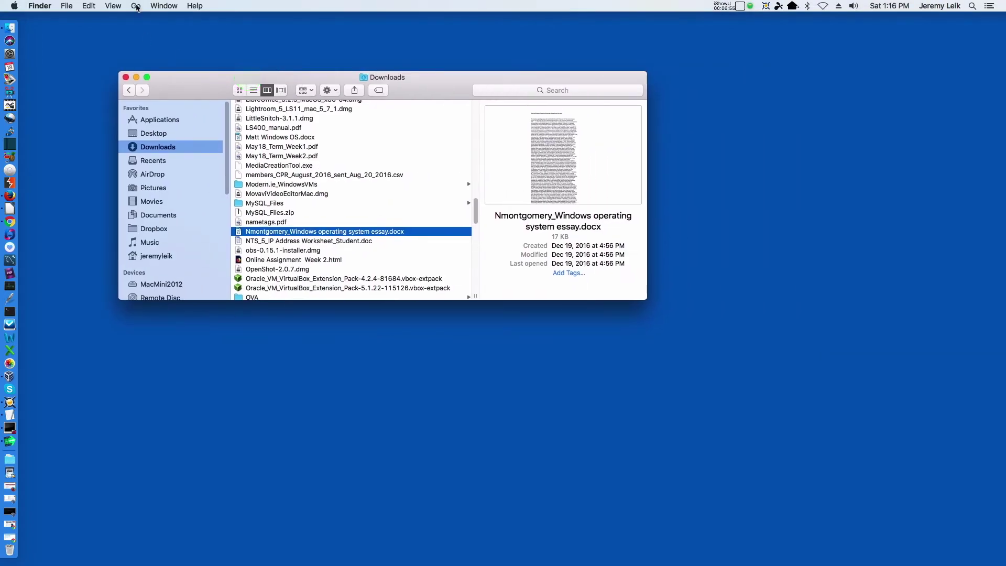
Connect from Finder's Go menu to the server smb://172.16.74.58.
{"action": "left_click", "coordinate": [137, 7]}
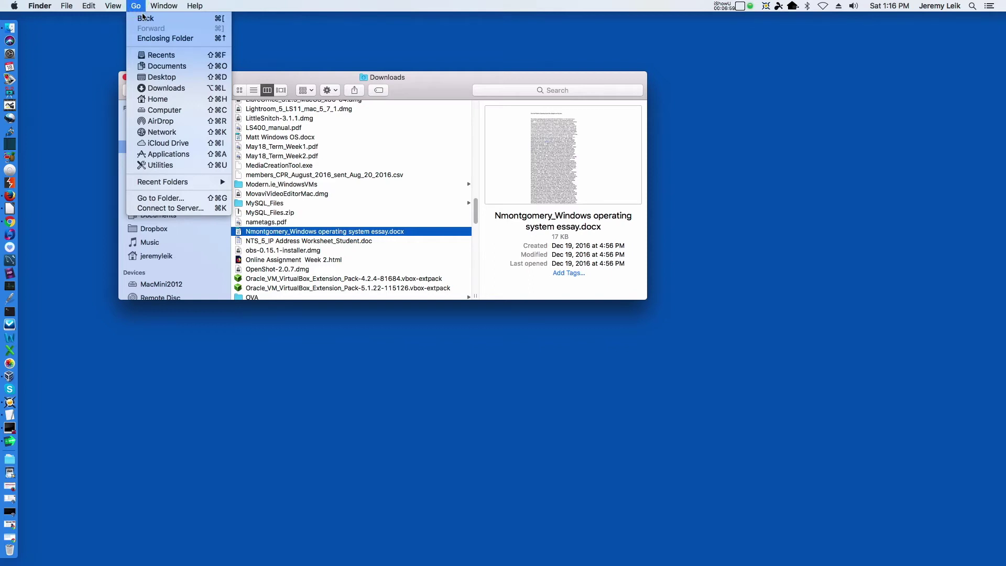
{"action": "left_click", "coordinate": [187, 208]}
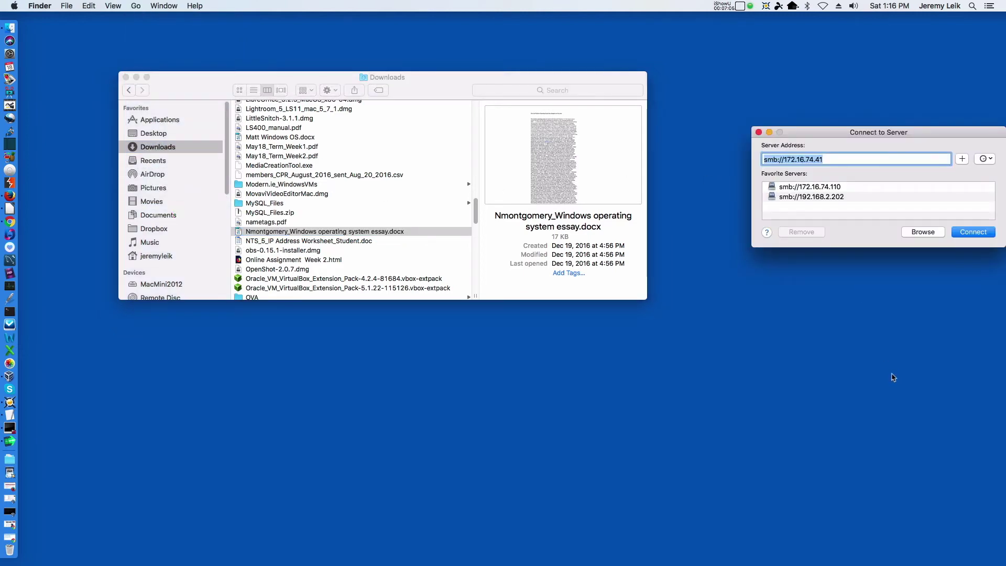
{"action": "key", "text": "Right"}
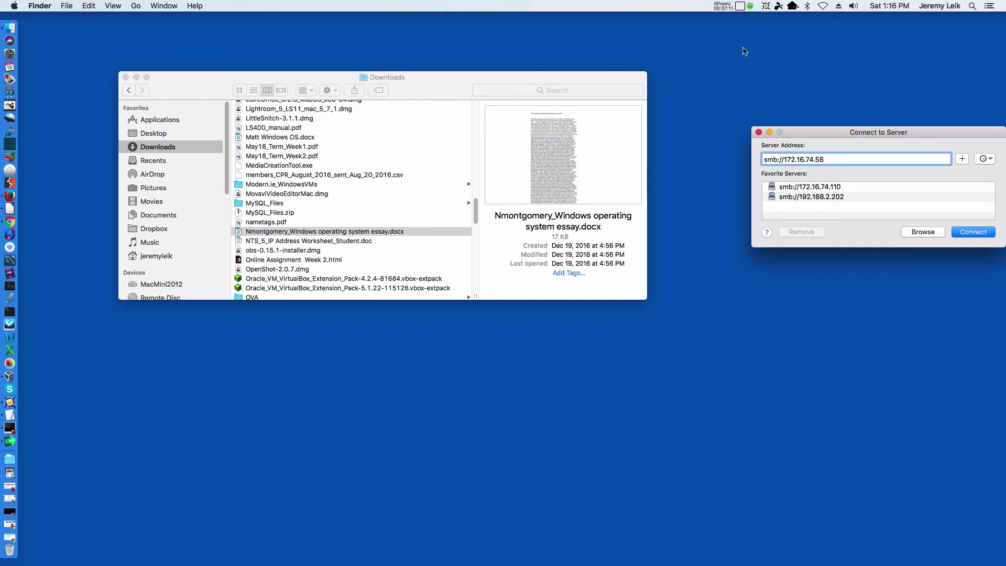
{"action": "left_click", "coordinate": [973, 234]}
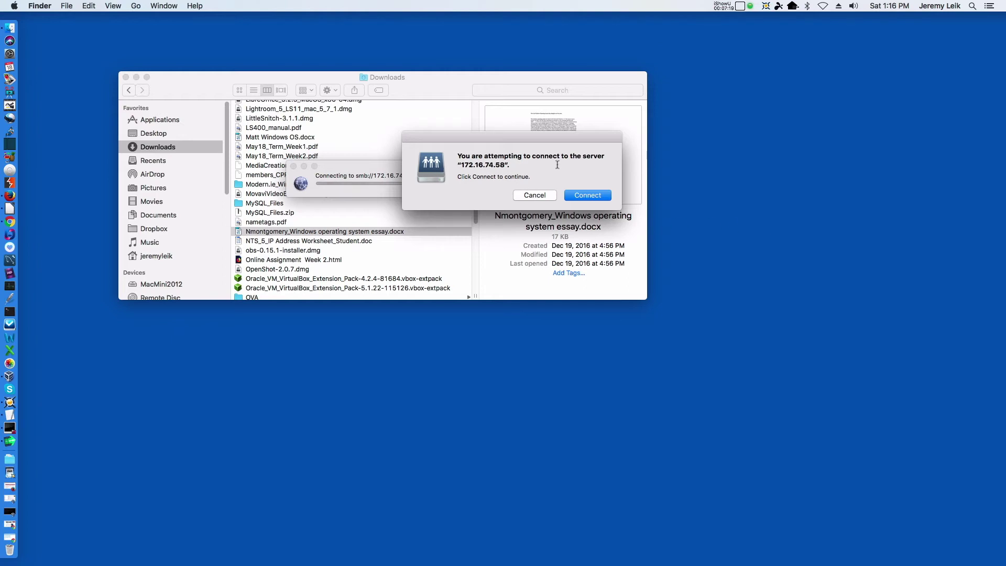
{"action": "left_click", "coordinate": [588, 196]}
Enter the registered user's name and password and connect.
{"action": "double_click", "coordinate": [575, 195]}
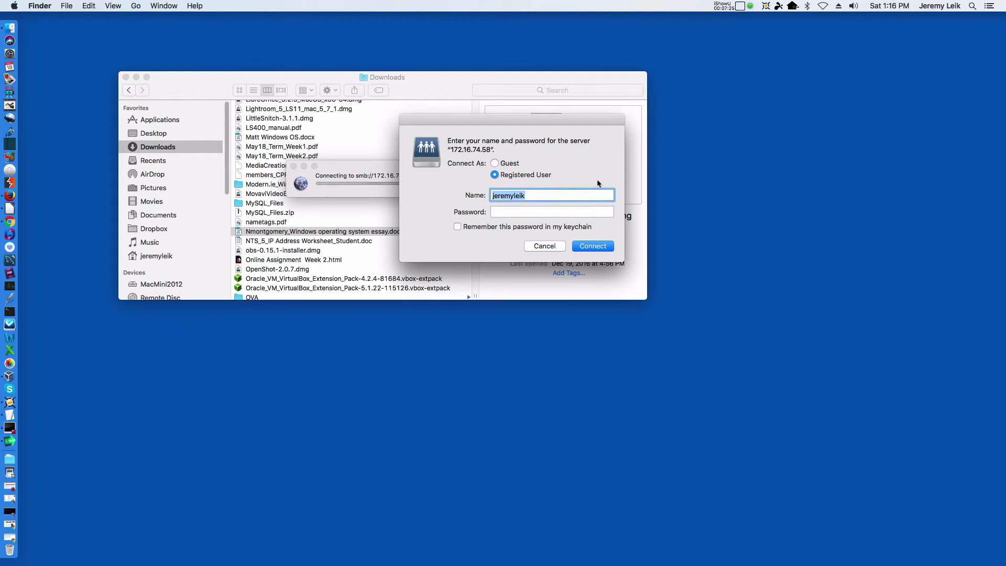
{"action": "type", "text": "leik1jd"}
{"action": "key", "text": "Tab"}
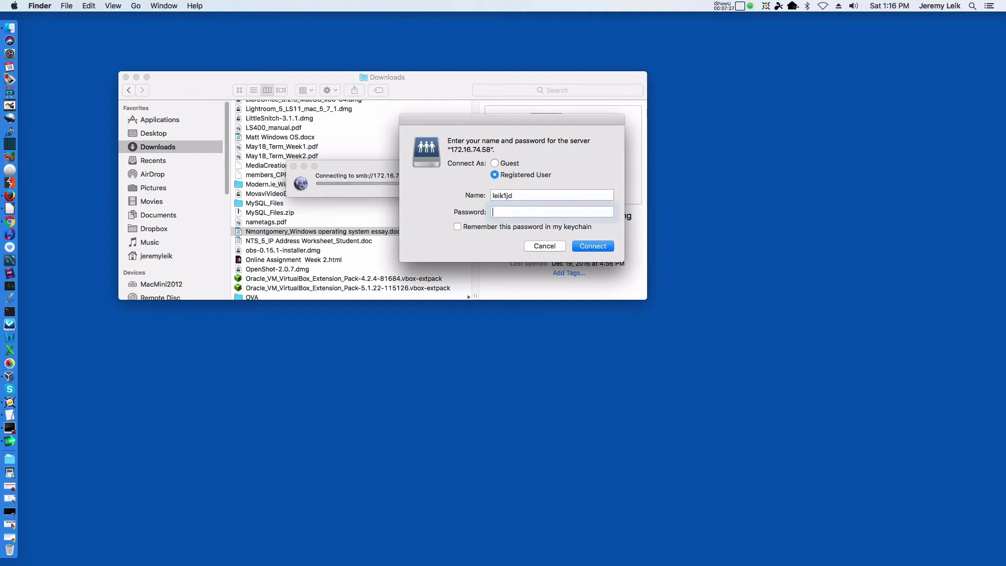
{"action": "type", "text": "••••••••"}
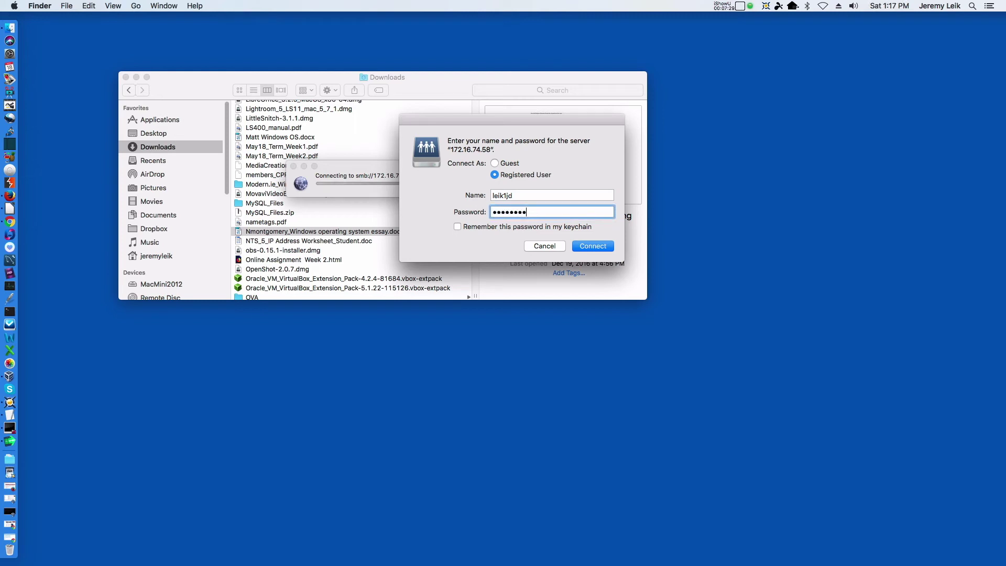
{"action": "type", "text": "•"}
{"action": "left_click", "coordinate": [595, 250]}
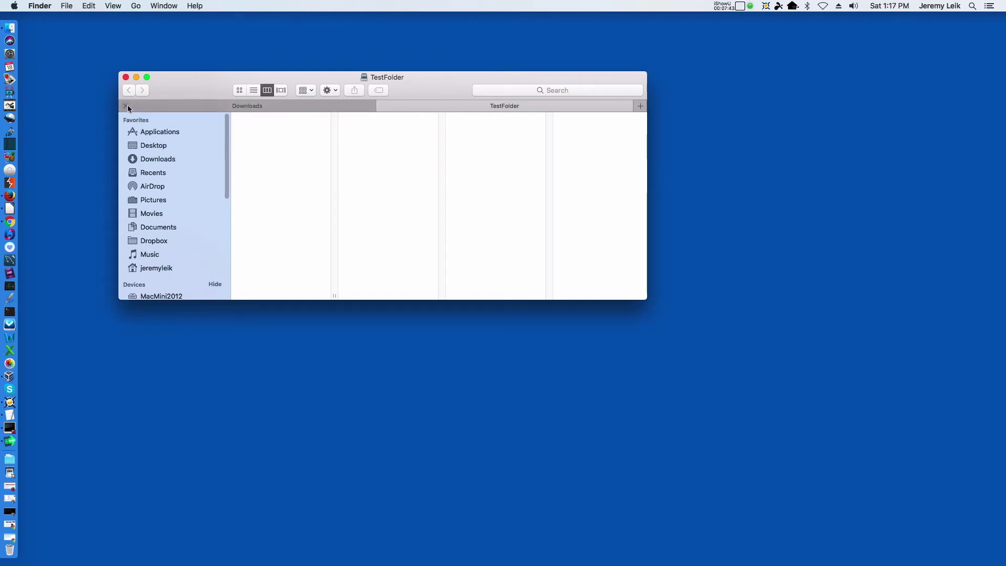
Close the Downloads tab and rearrange the TestFolder window.
{"action": "left_click", "coordinate": [126, 106]}
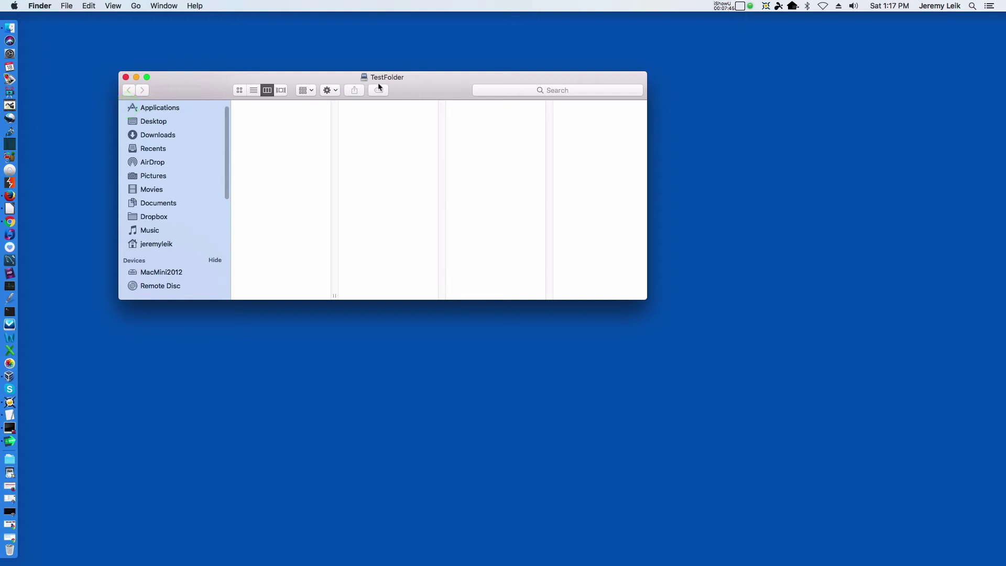
{"action": "left_click_drag", "start_coordinate": [402, 79], "coordinate": [466, 79]}
{"action": "left_click_drag", "start_coordinate": [288, 134], "coordinate": [294, 208]}
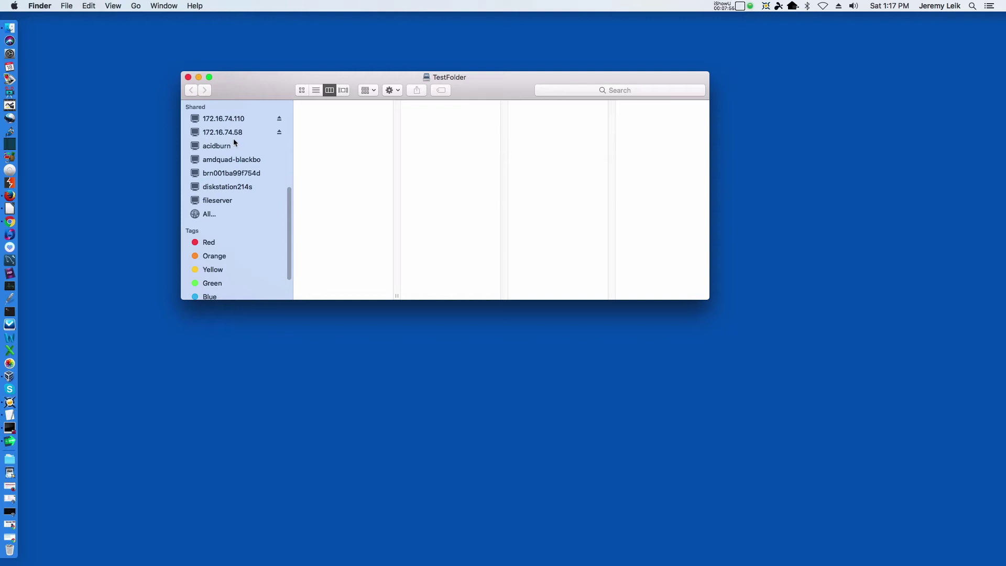
Create a new folder named 'Made on Mac' inside the TestFolder share.
{"action": "left_click", "coordinate": [331, 135]}
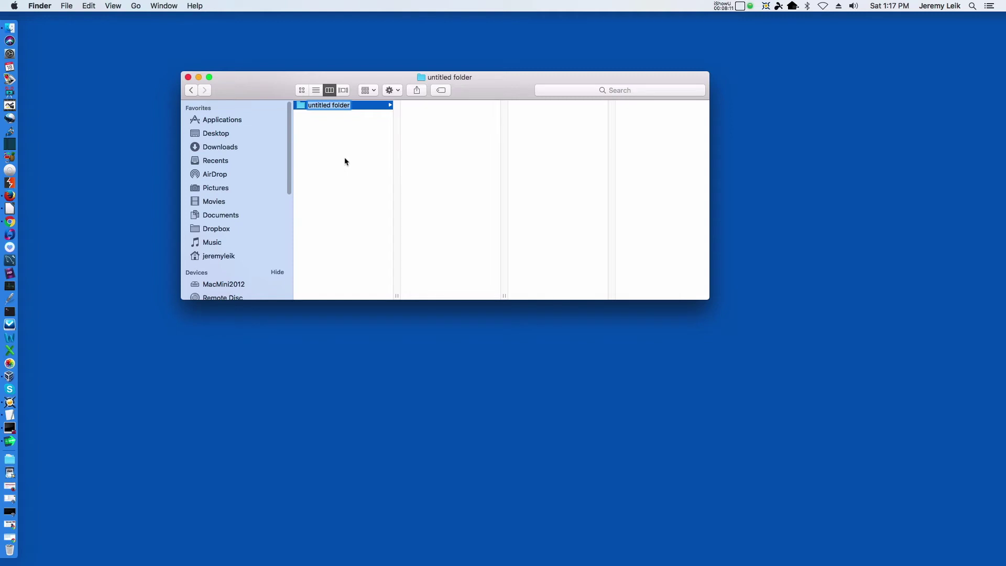
{"action": "key", "text": "BackSpace"}
{"action": "type", "text": "Mad"}
{"action": "type", "text": "on Mac"}
{"action": "key", "text": "Return"}
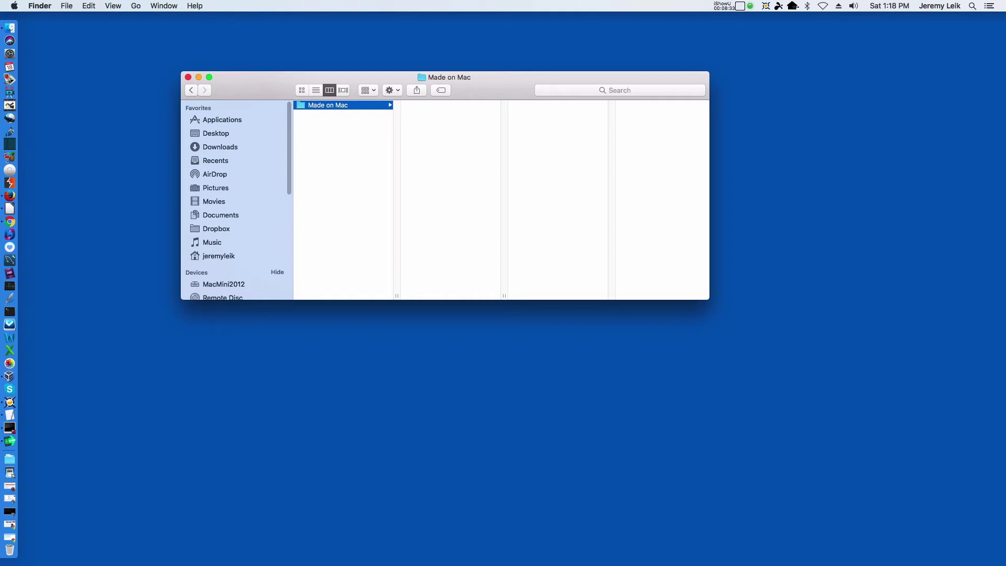
{"action": "key", "text": "super+space"}
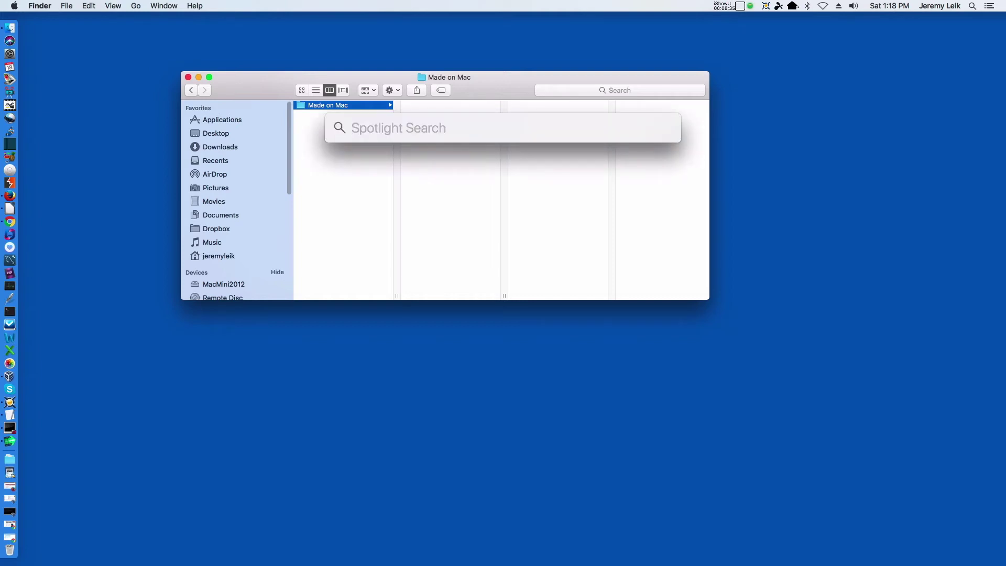
Launch Splashtop Business, start a remote session to Acer-Win10, and postpone the software update.
{"action": "type", "text": "spl"}
{"action": "key", "text": "Return"}
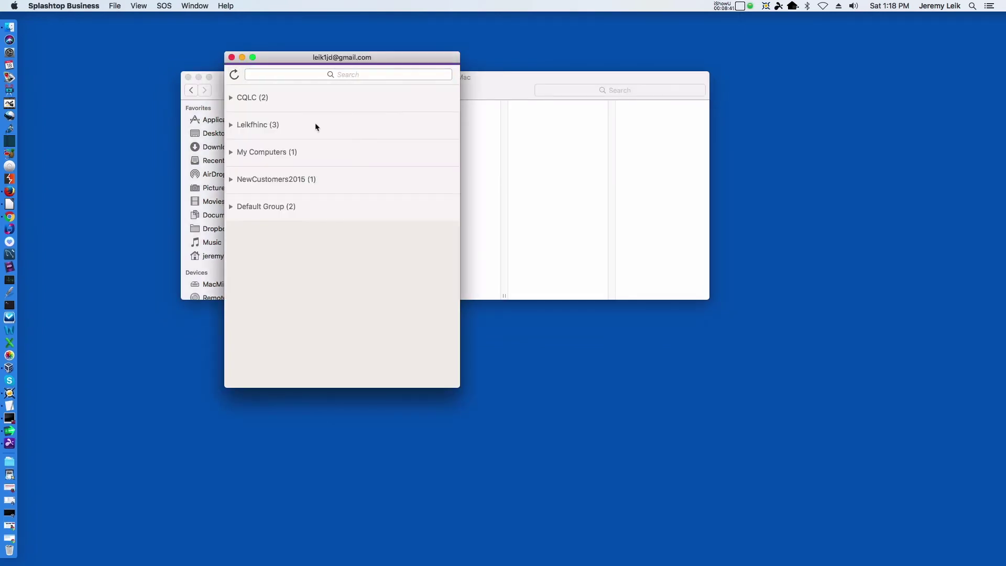
{"action": "left_click", "coordinate": [232, 151]}
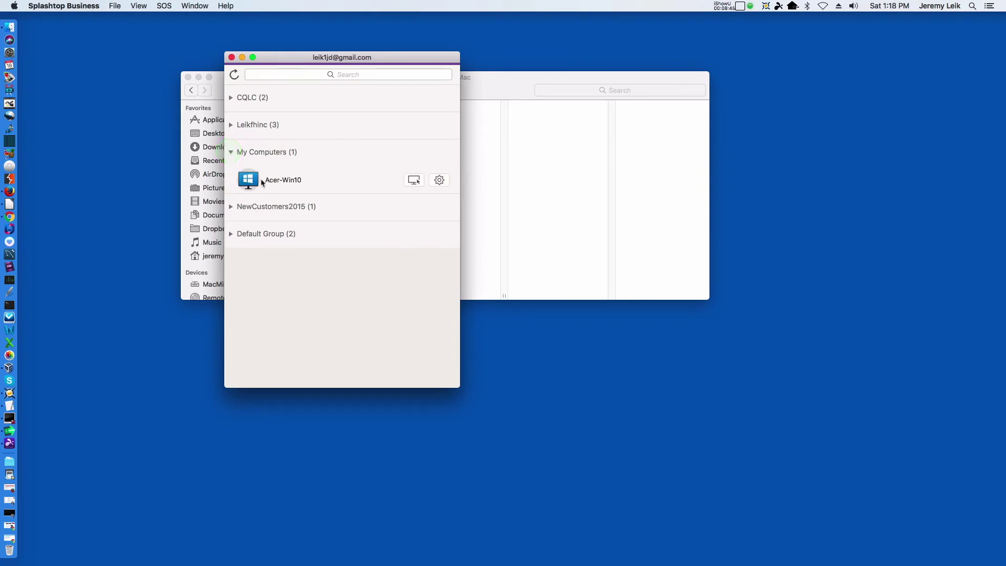
{"action": "double_click", "coordinate": [262, 182]}
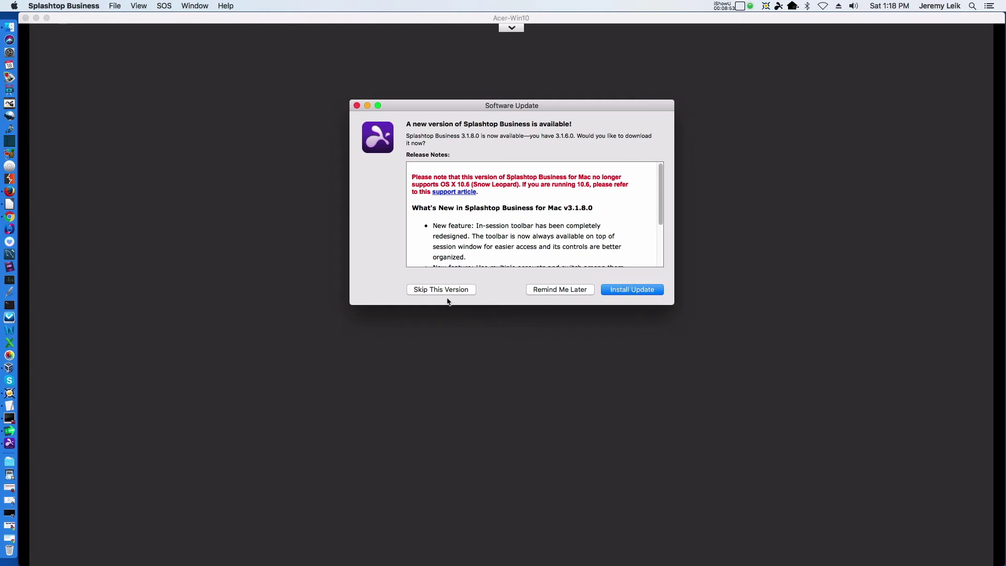
{"action": "left_click", "coordinate": [560, 290]}
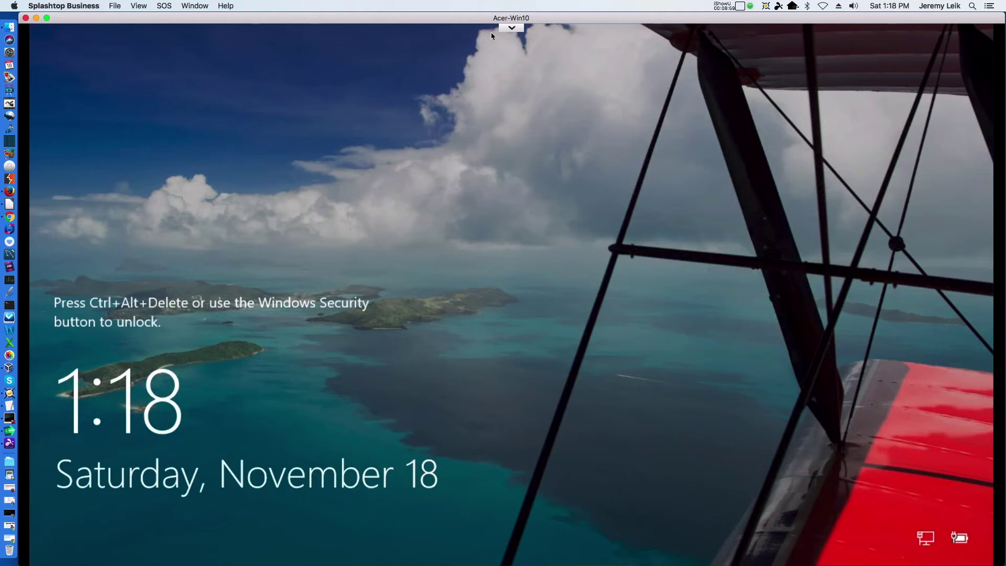
Send Ctrl+Alt+Del to Acer-Win10, sign in with the Windows password, and dismiss the antivirus notice.
{"action": "left_click", "coordinate": [508, 29]}
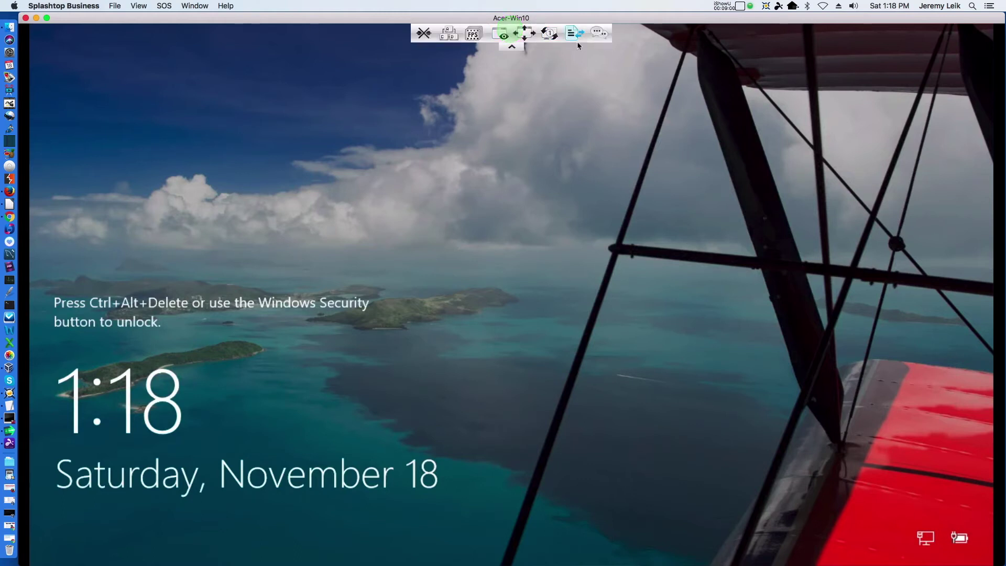
{"action": "left_click", "coordinate": [449, 35]}
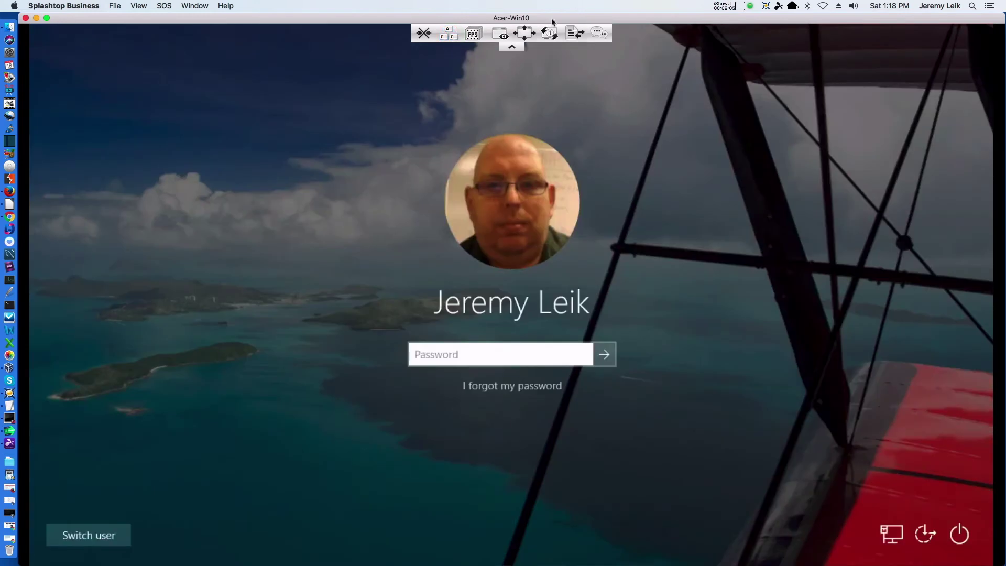
{"action": "left_click", "coordinate": [511, 49]}
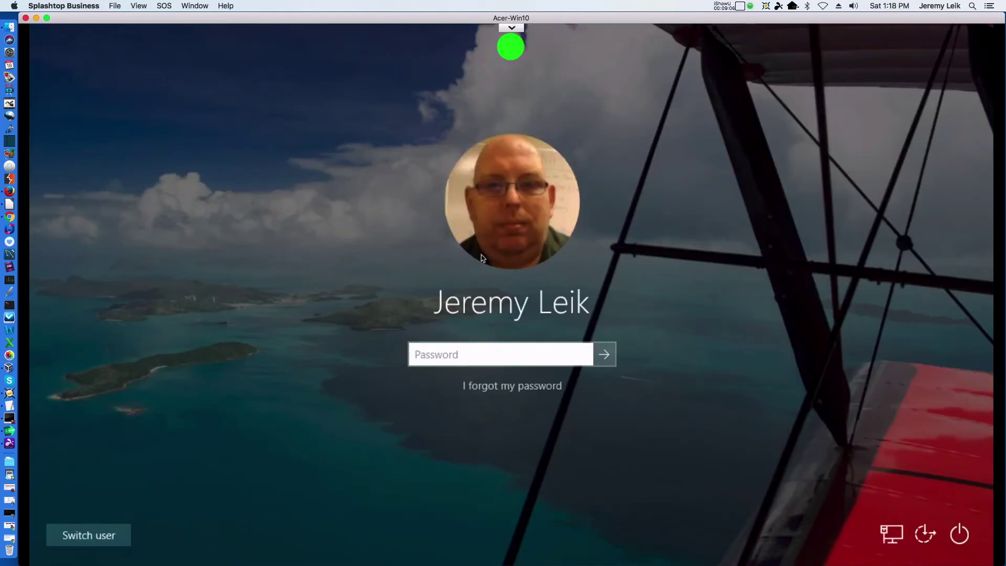
{"action": "left_click", "coordinate": [476, 356]}
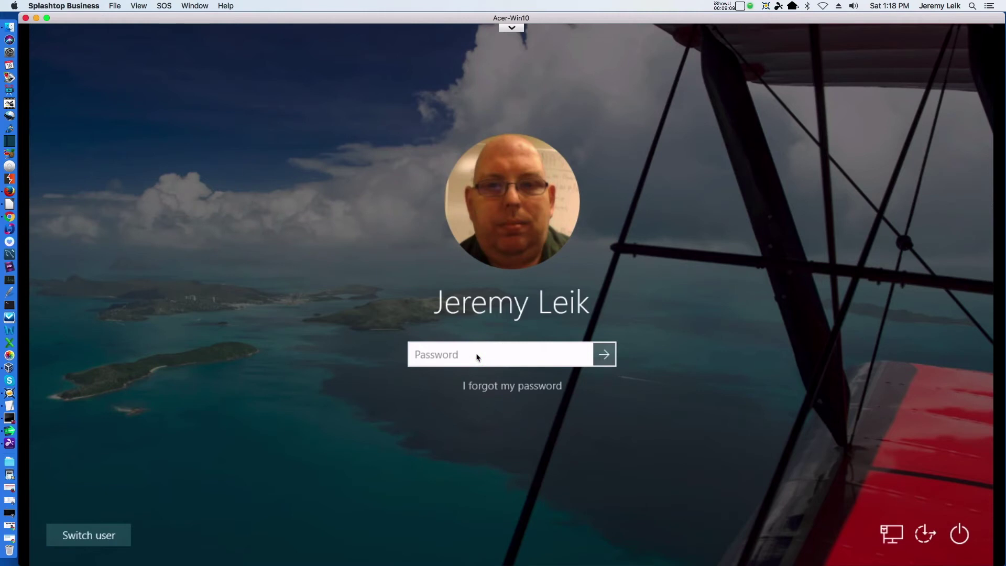
{"action": "type", "text": "•••••••••••"}
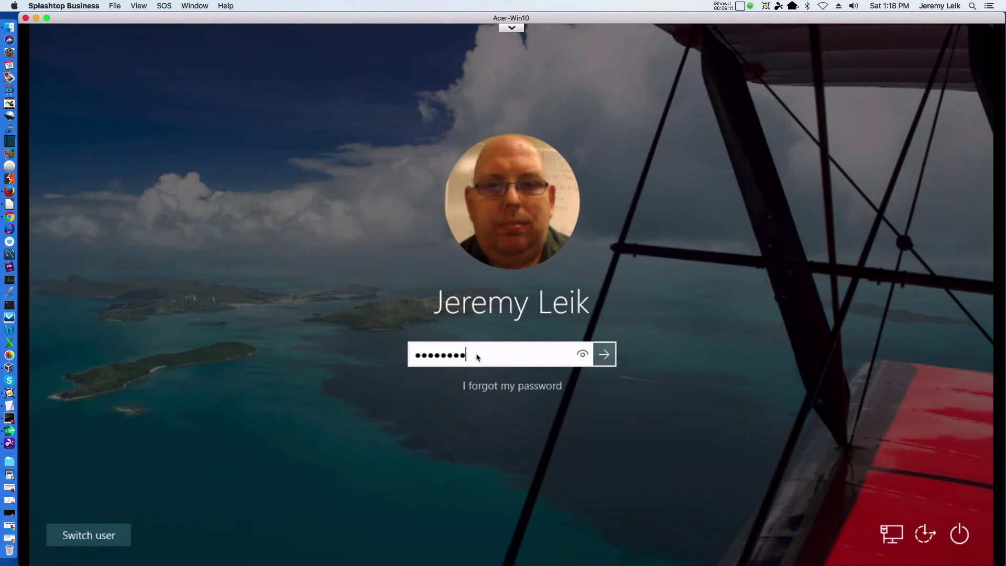
{"action": "type", "text": "••"}
{"action": "key", "text": "Return"}
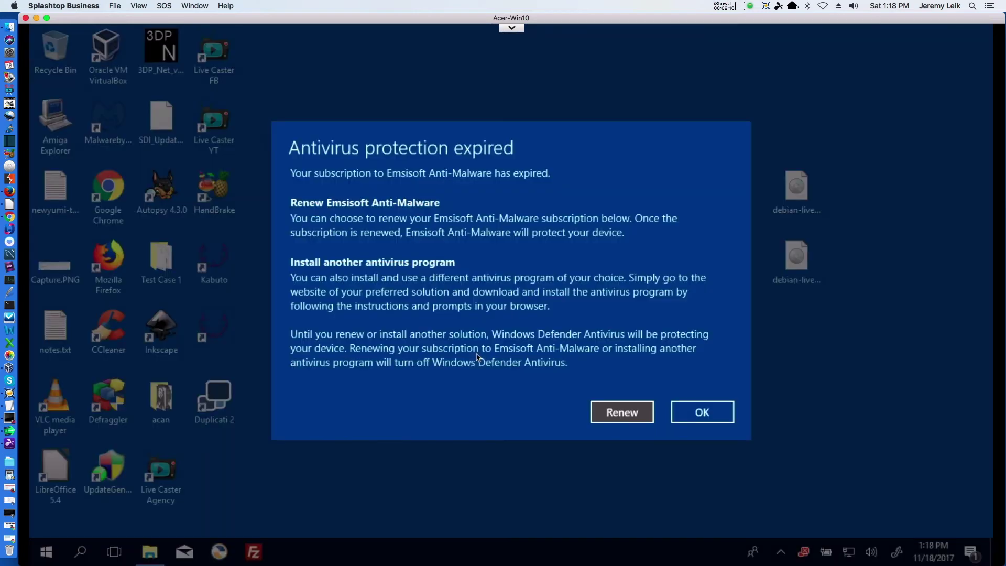
{"action": "left_click", "coordinate": [717, 412]}
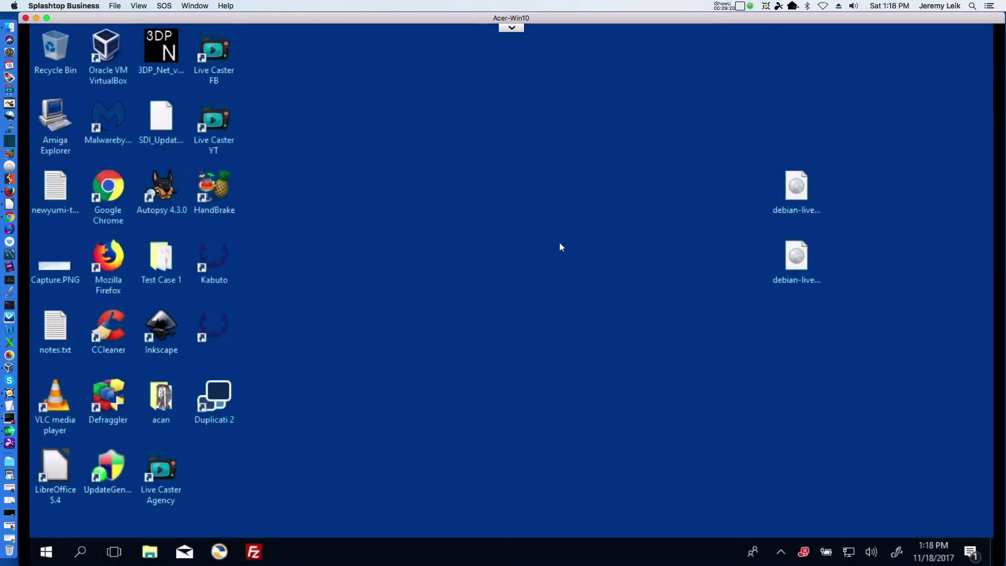
In File Explorer on the remote PC, go to the server address \\172.16.74.58.
{"action": "left_click", "coordinate": [148, 556]}
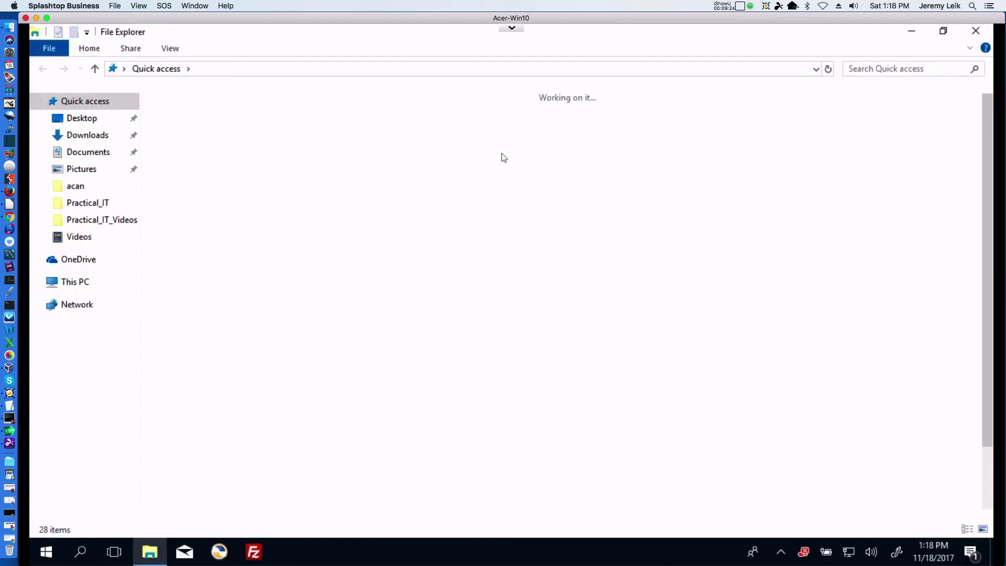
{"action": "left_click", "coordinate": [306, 68]}
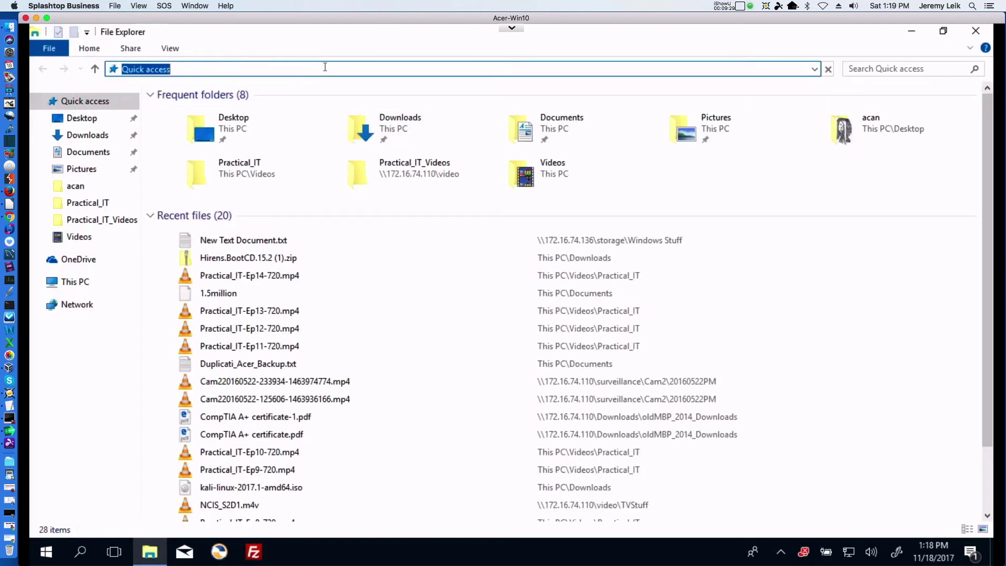
{"action": "type", "text": "\\\\17"}
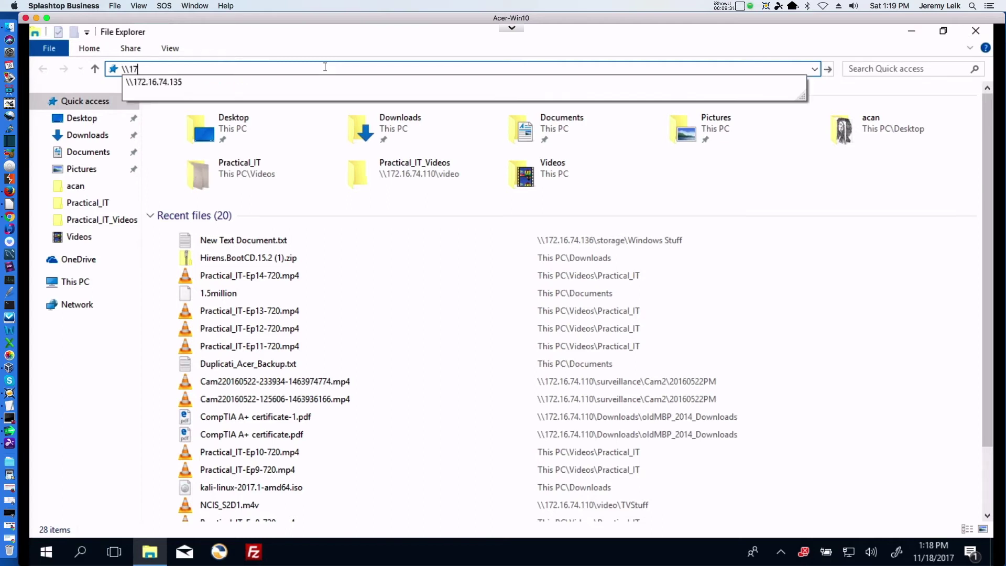
{"action": "type", "text": "2.16."}
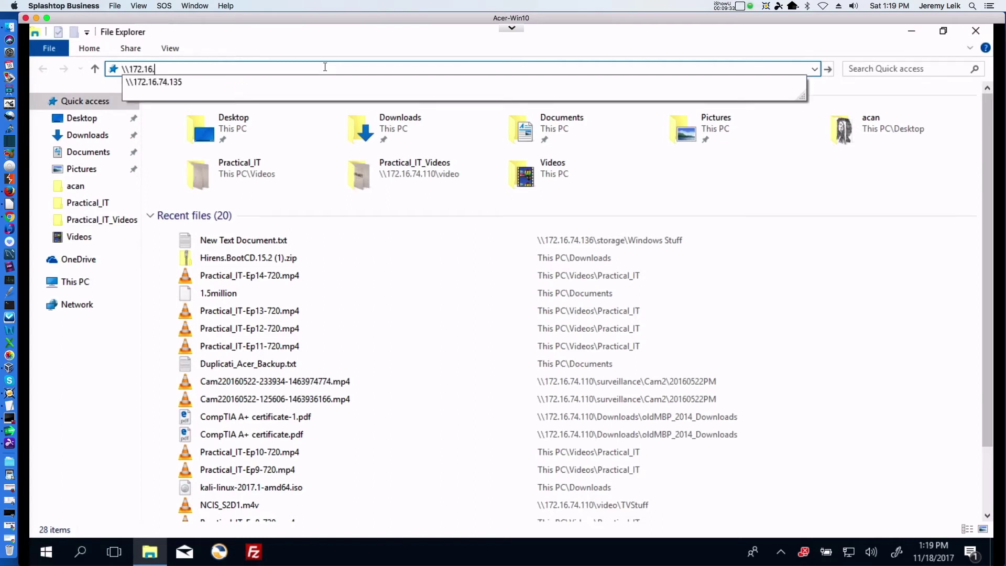
{"action": "type", "text": "74.58"}
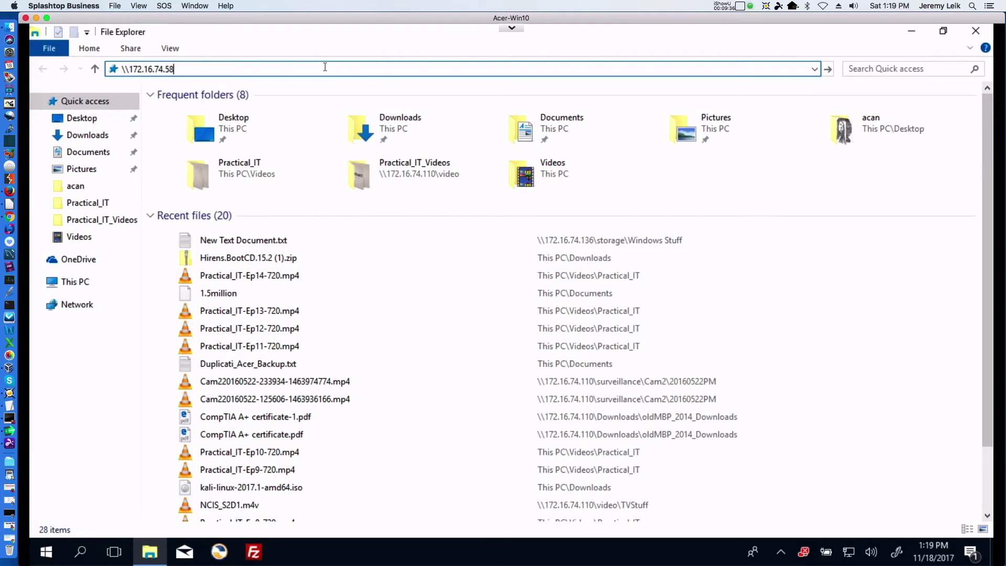
{"action": "key", "text": "Return"}
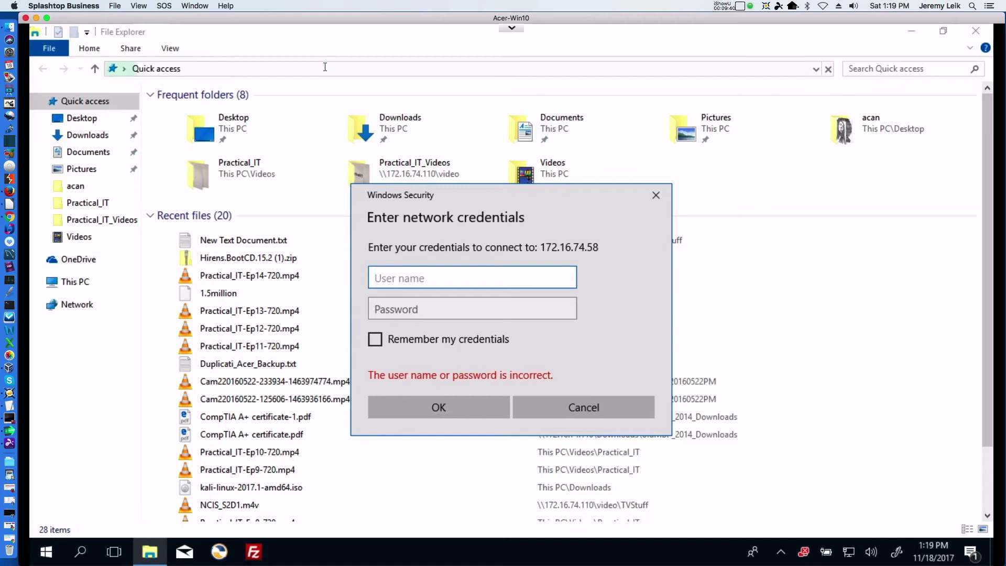
Enter the network user name and password, then open the TestFolder share.
{"action": "type", "text": "leik1jd"}
{"action": "key", "text": "Tab"}
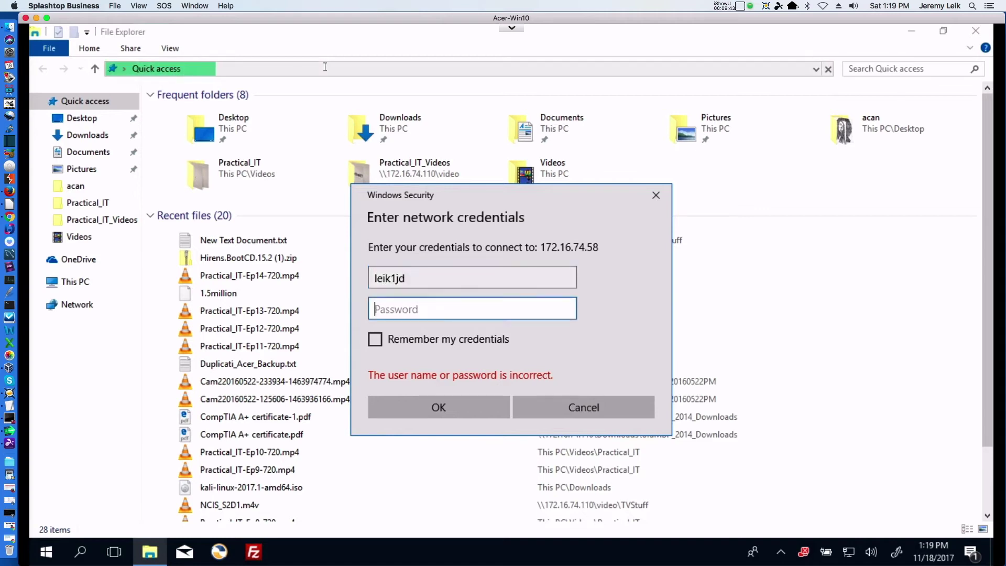
{"action": "type", "text": "********"}
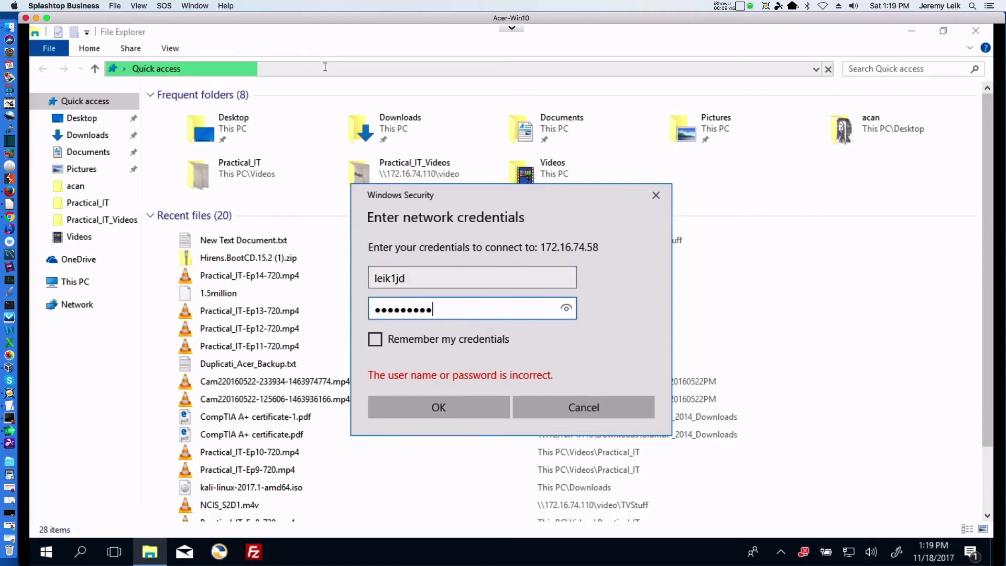
{"action": "key", "text": "Return"}
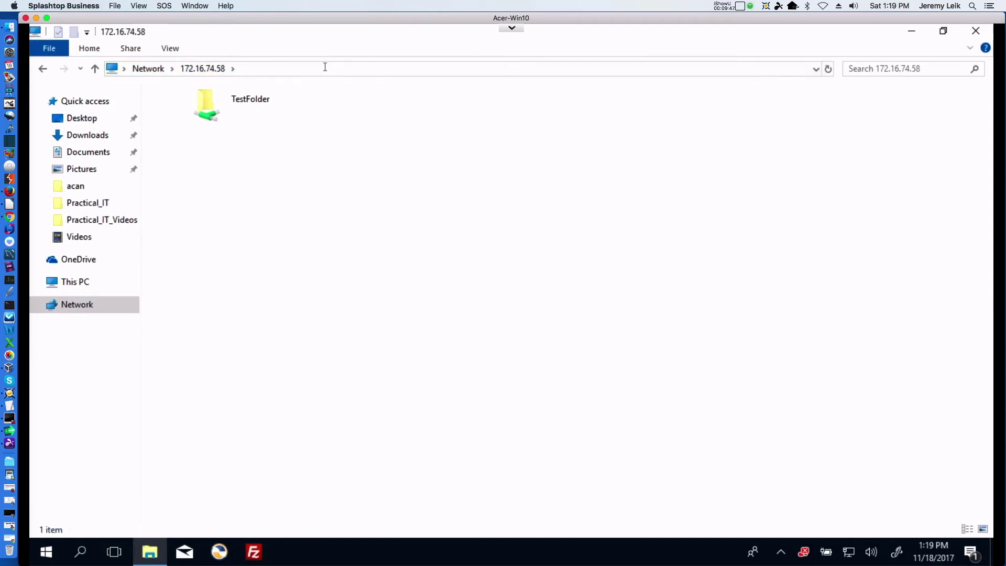
{"action": "double_click", "coordinate": [231, 102]}
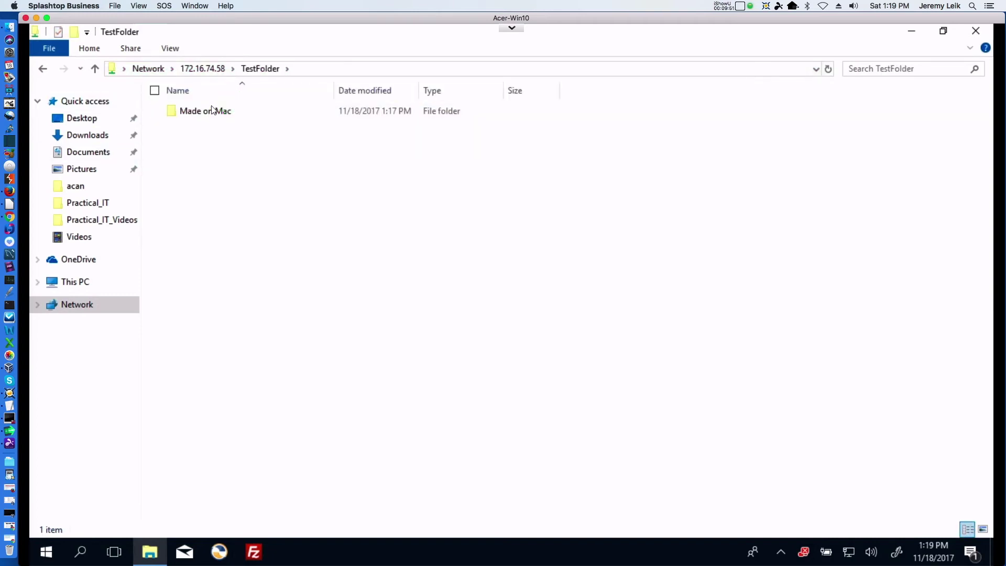
Create a new folder named 'Made on Windows' in TestFolder and open it.
{"action": "right_click", "coordinate": [172, 135]}
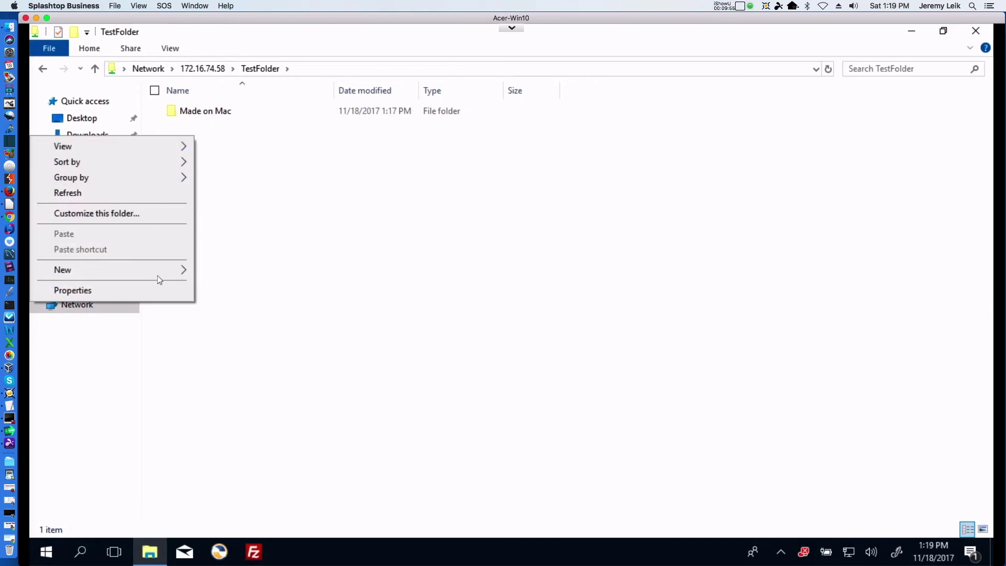
{"action": "mouse_move", "coordinate": [156, 271]}
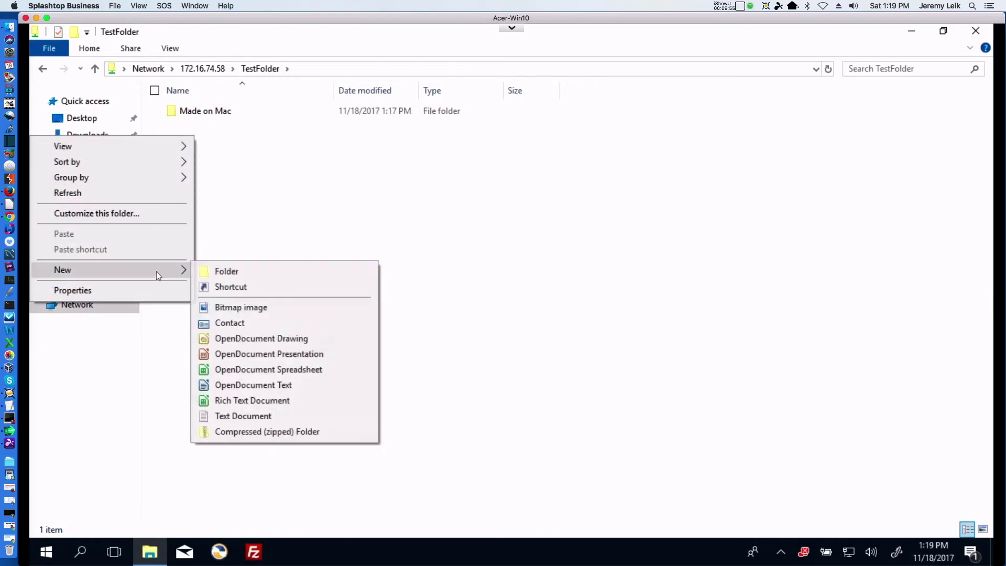
{"action": "left_click", "coordinate": [228, 270]}
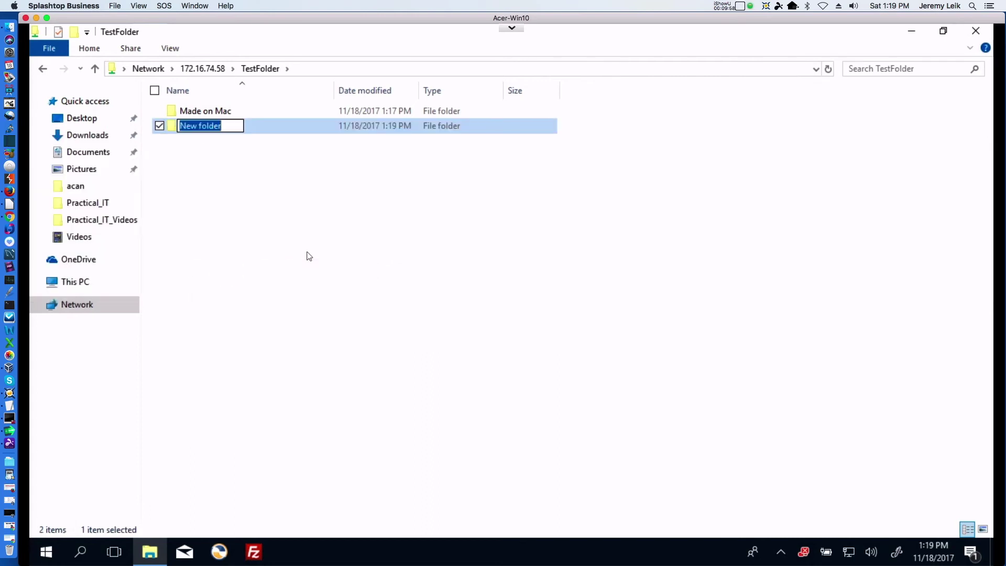
{"action": "type", "text": "Made on Wi"}
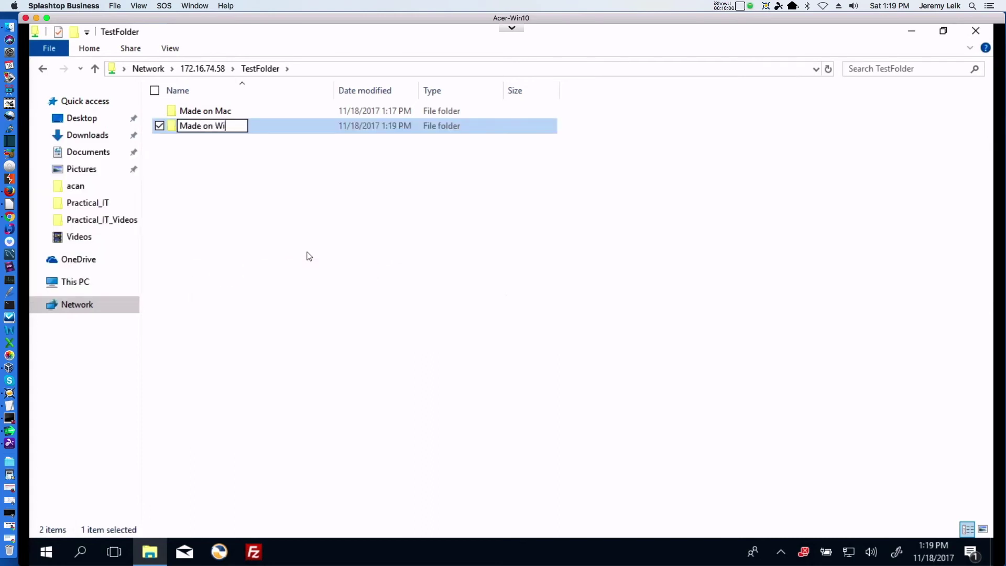
{"action": "type", "text": "ndows"}
{"action": "key", "text": "Return"}
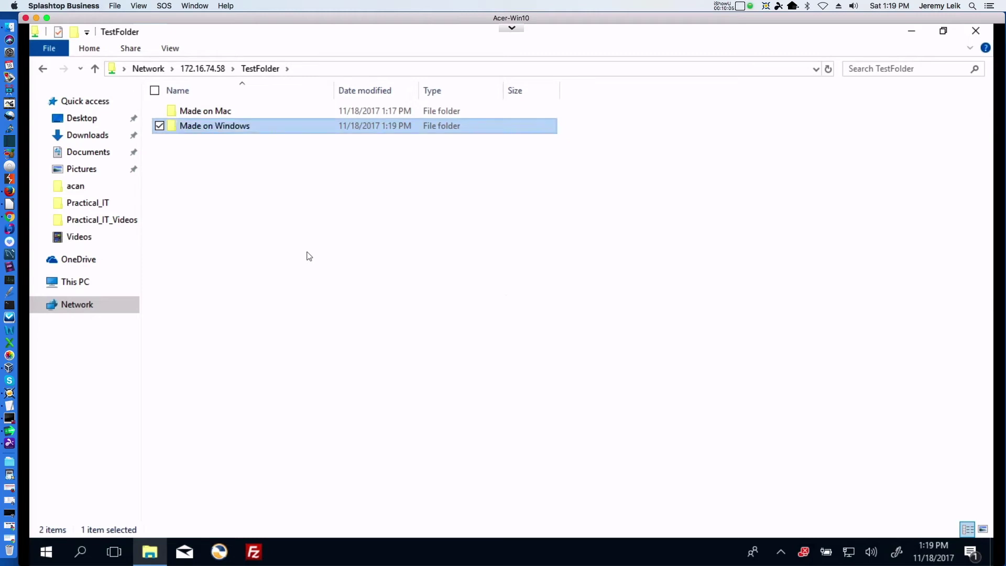
{"action": "left_click", "coordinate": [278, 191]}
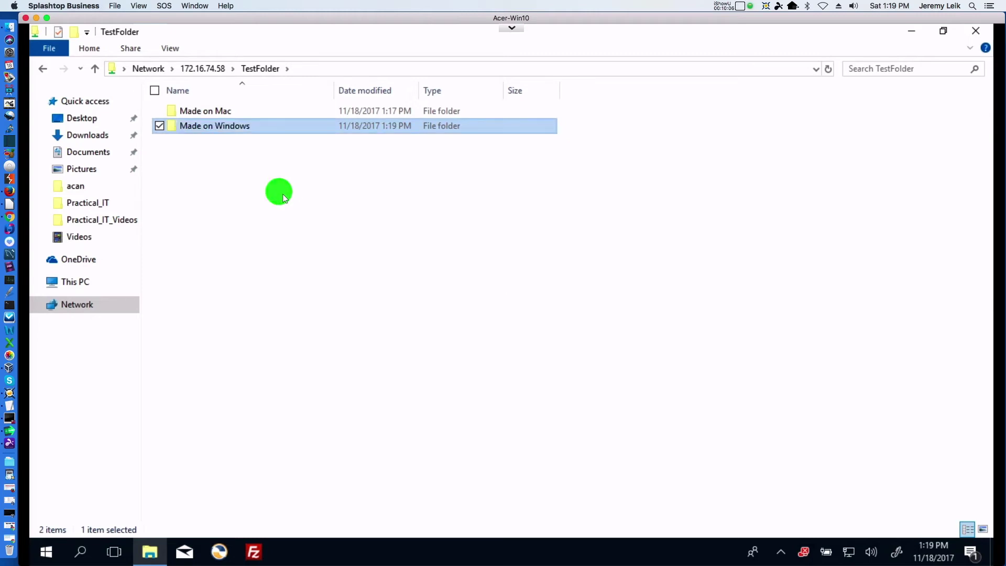
{"action": "double_click", "coordinate": [225, 126]}
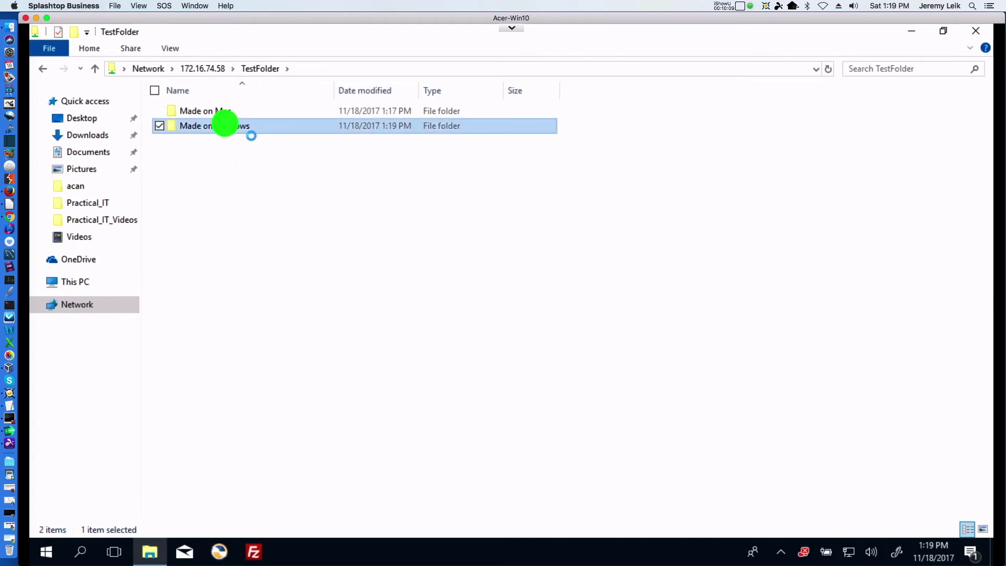
Create a new text document named 'My Text' in the Made on Windows folder.
{"action": "right_click", "coordinate": [217, 132]}
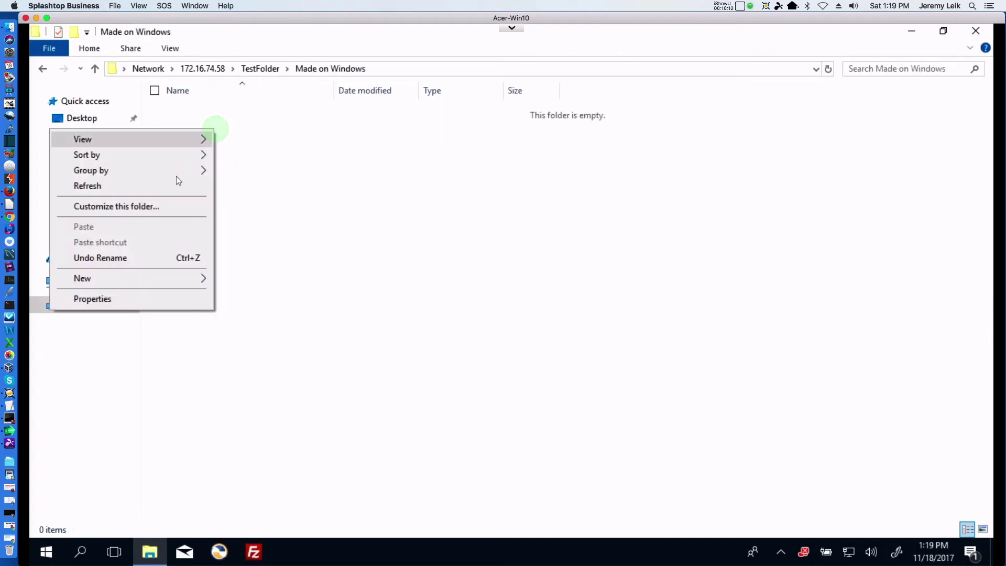
{"action": "mouse_move", "coordinate": [179, 283]}
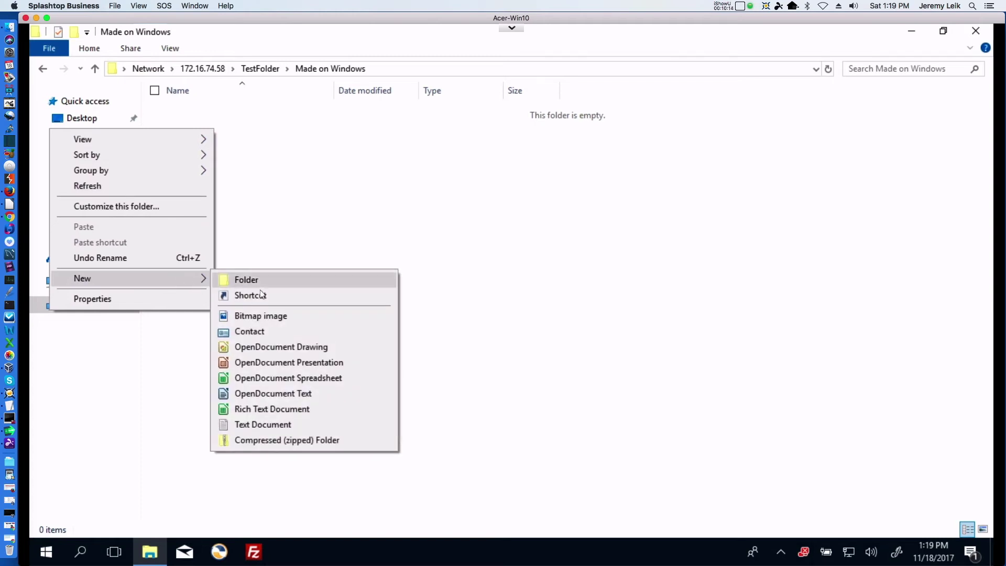
{"action": "left_click", "coordinate": [269, 423]}
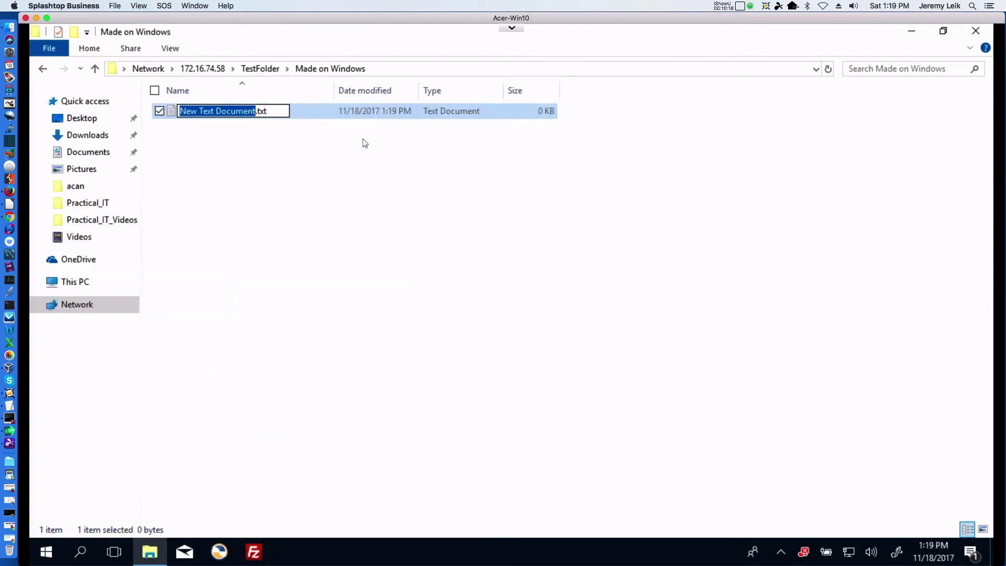
{"action": "type", "text": "My Text"}
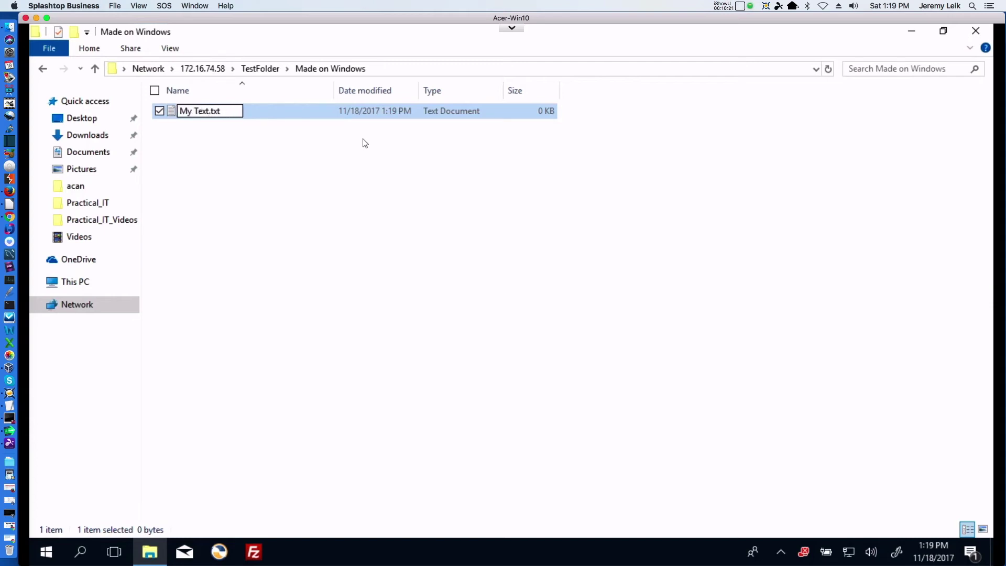
{"action": "key", "text": "Return"}
{"action": "key", "text": "Return"}
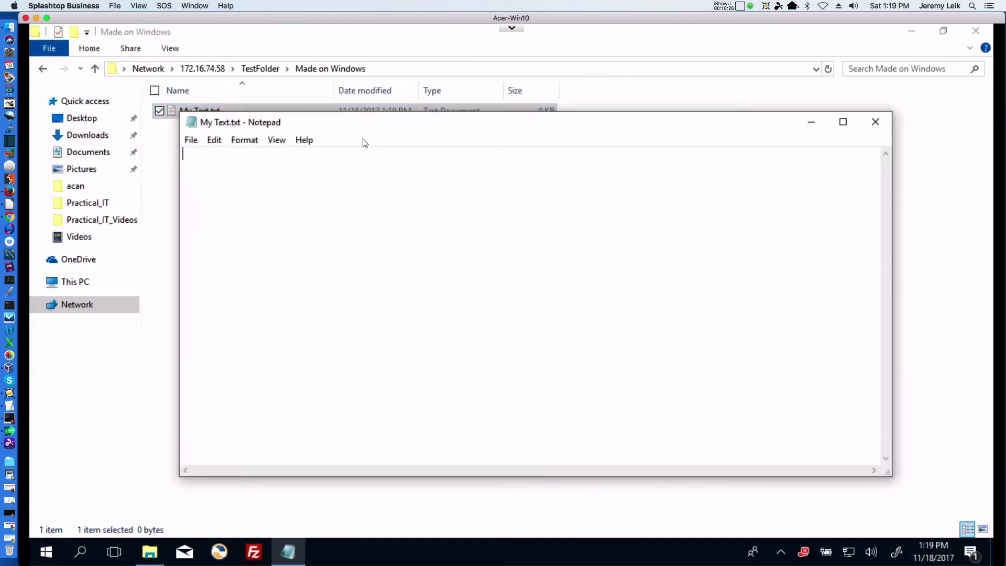
Write 'This is a text file created on Windows.' into My Text.txt and save it.
{"action": "type", "text": "This is a text file cr"}
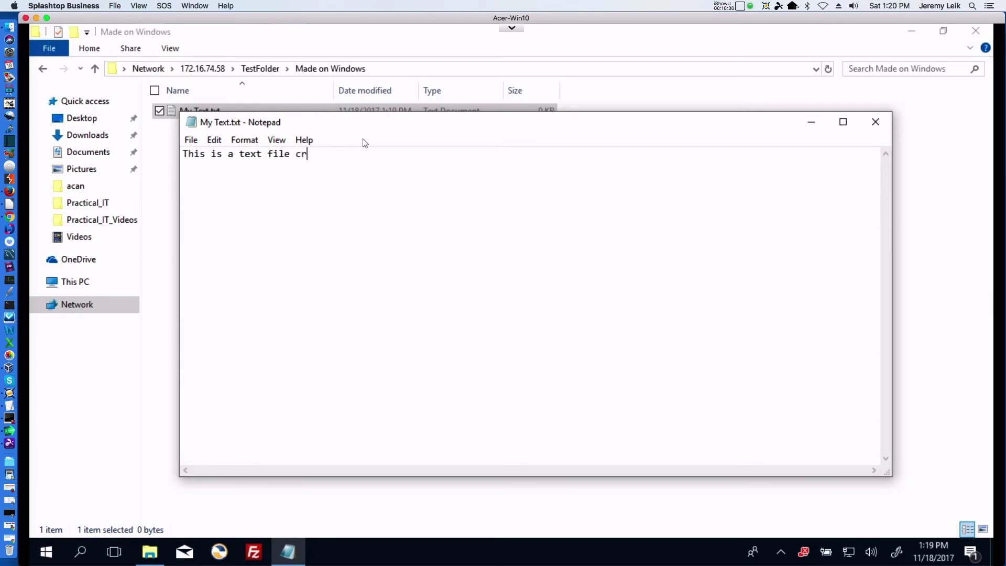
{"action": "type", "text": "eated on Windows."}
{"action": "left_click", "coordinate": [875, 121]}
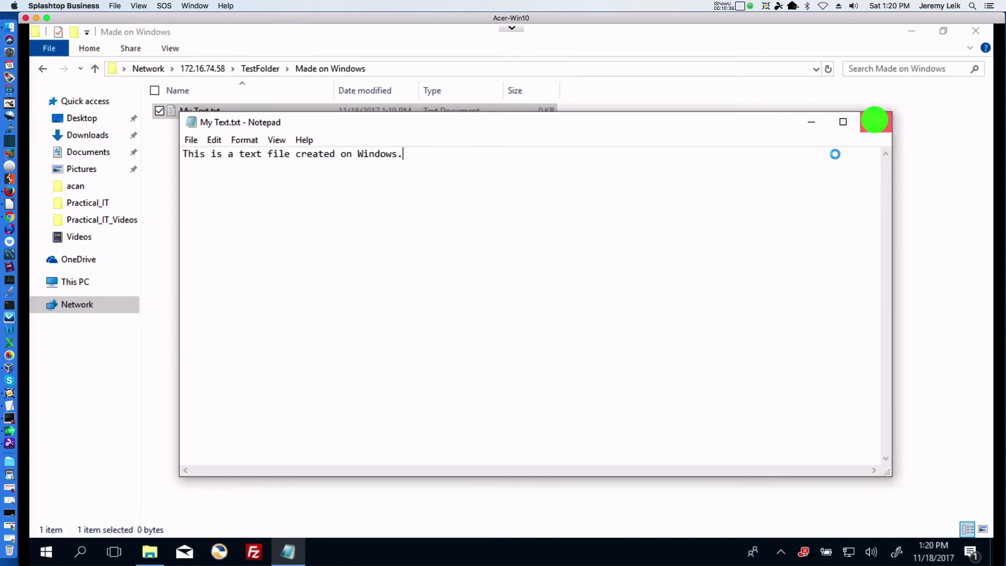
{"action": "left_click", "coordinate": [467, 305]}
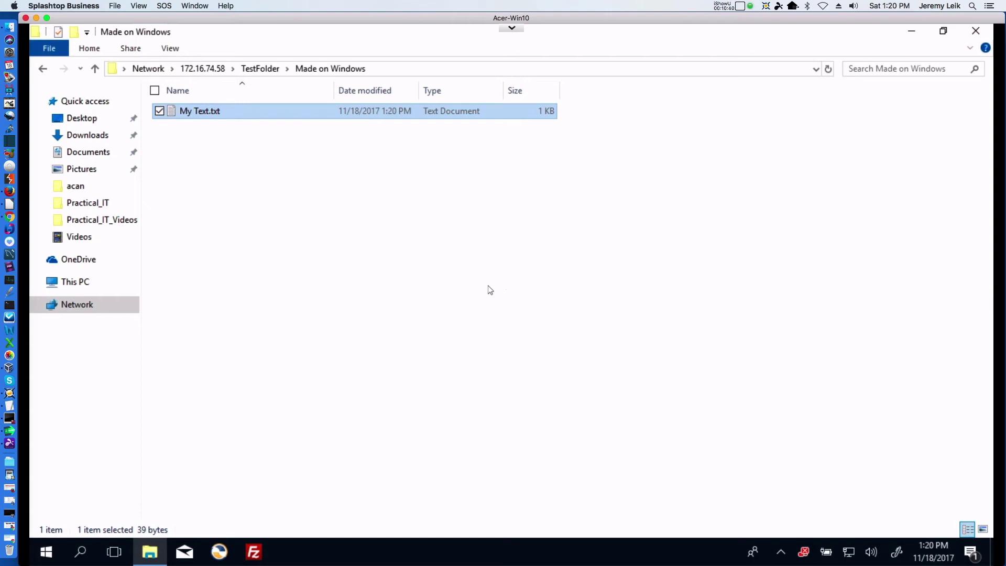
{"action": "left_click", "coordinate": [512, 28]}
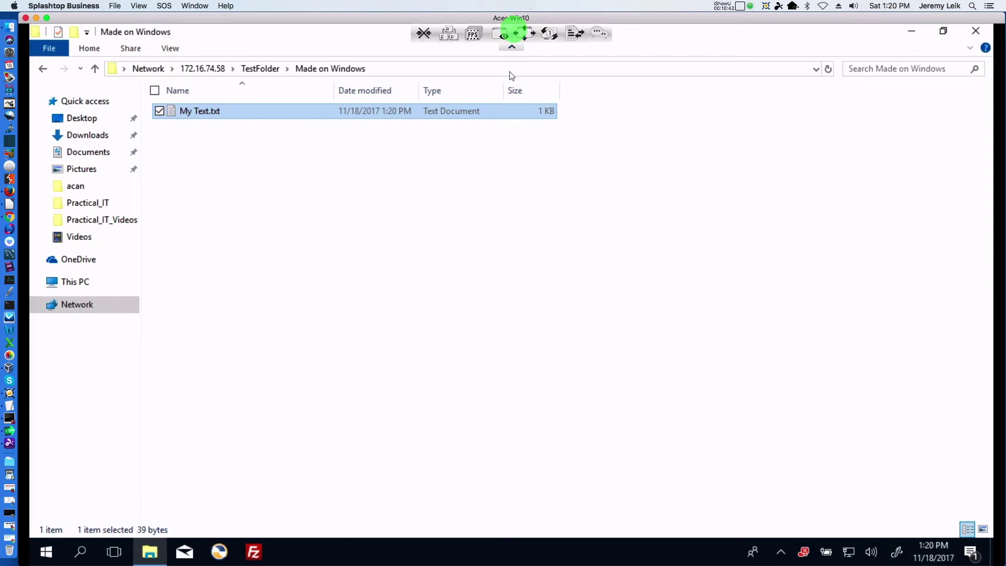
Disconnect the Acer-Win10 remote session and quit Splashtop Business.
{"action": "left_click", "coordinate": [722, 104]}
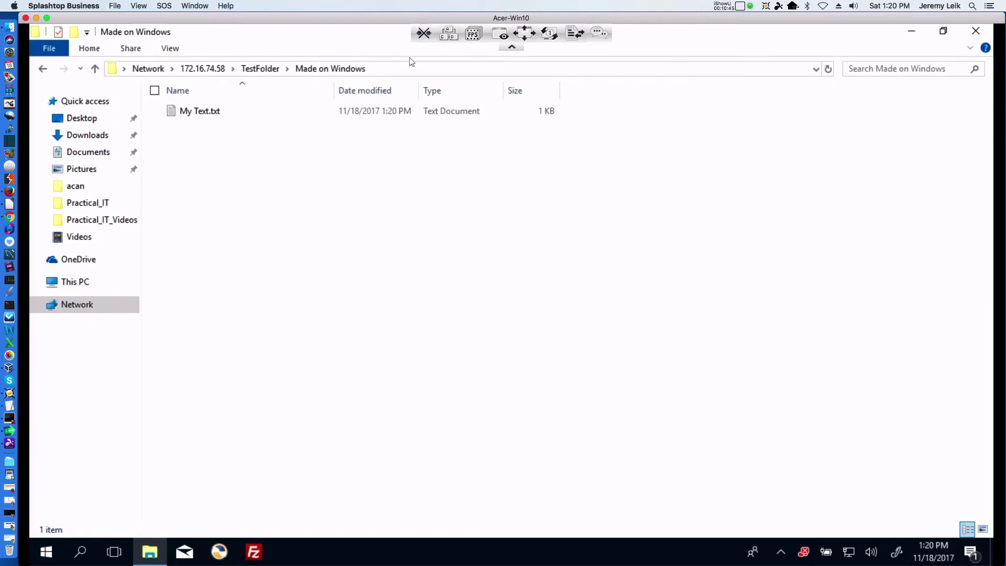
{"action": "left_click", "coordinate": [424, 35]}
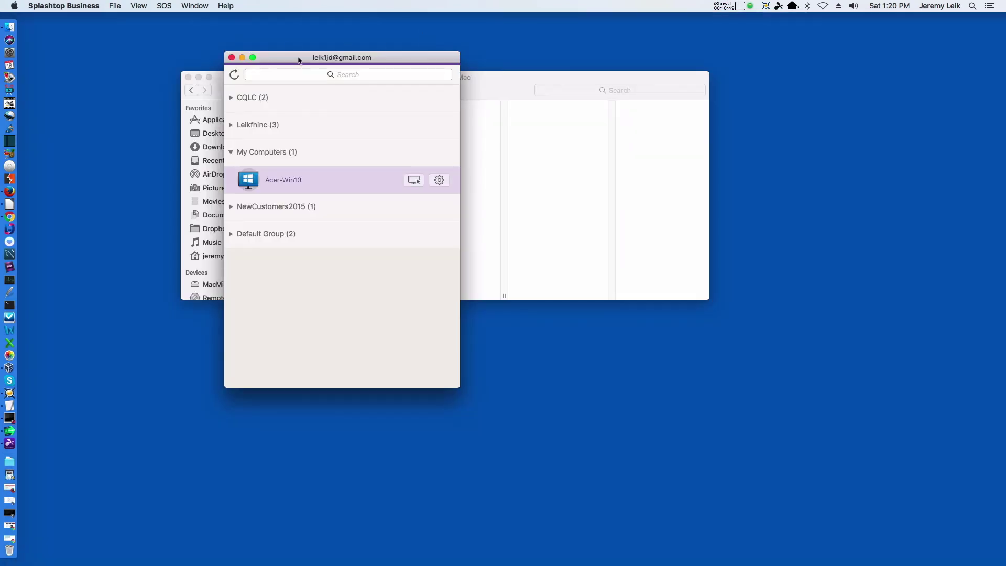
{"action": "left_click", "coordinate": [298, 57]}
{"action": "key", "text": "super+q"}
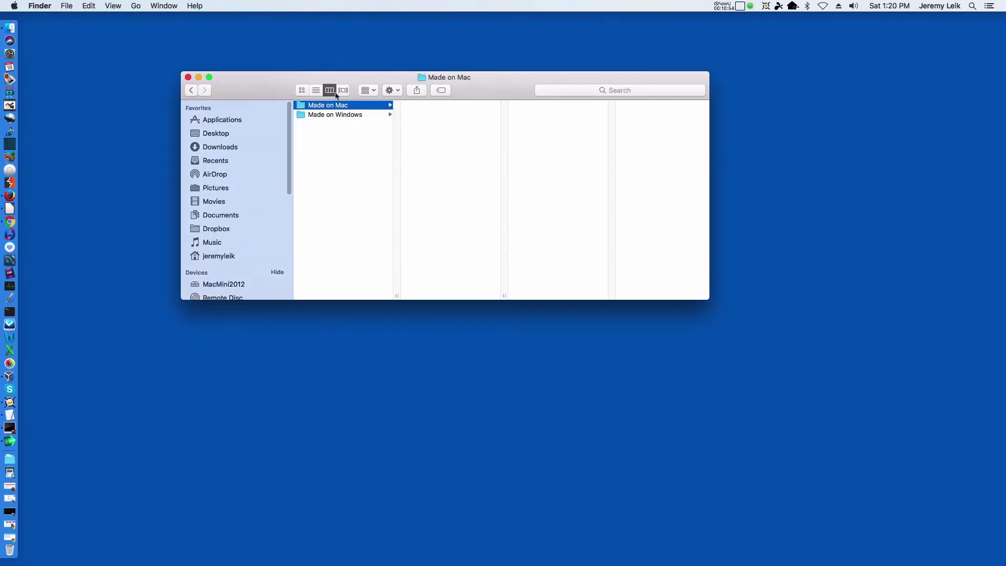
Open My Text.txt from Made on Windows in TextEdit and centre its window.
{"action": "left_click", "coordinate": [316, 117]}
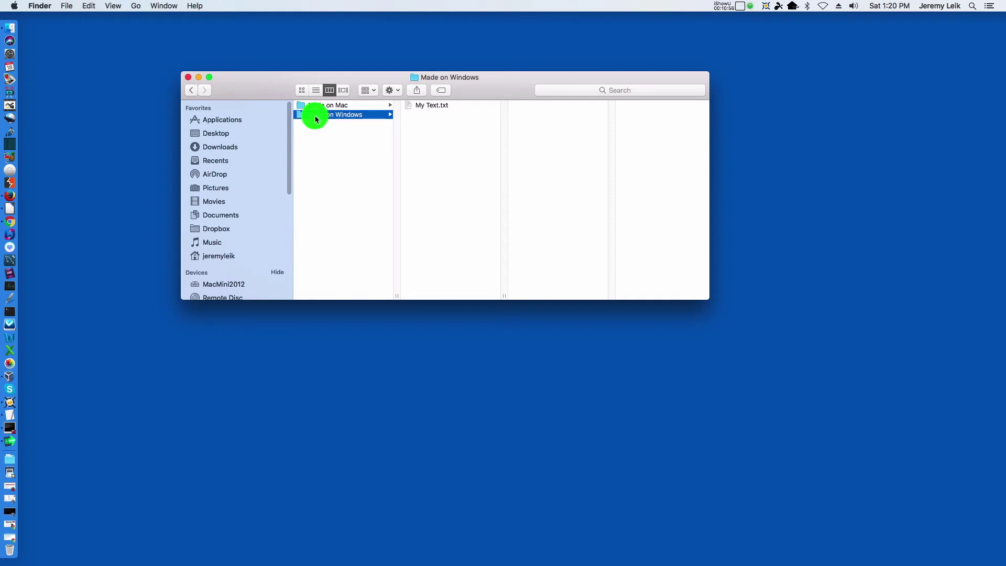
{"action": "left_click", "coordinate": [423, 108]}
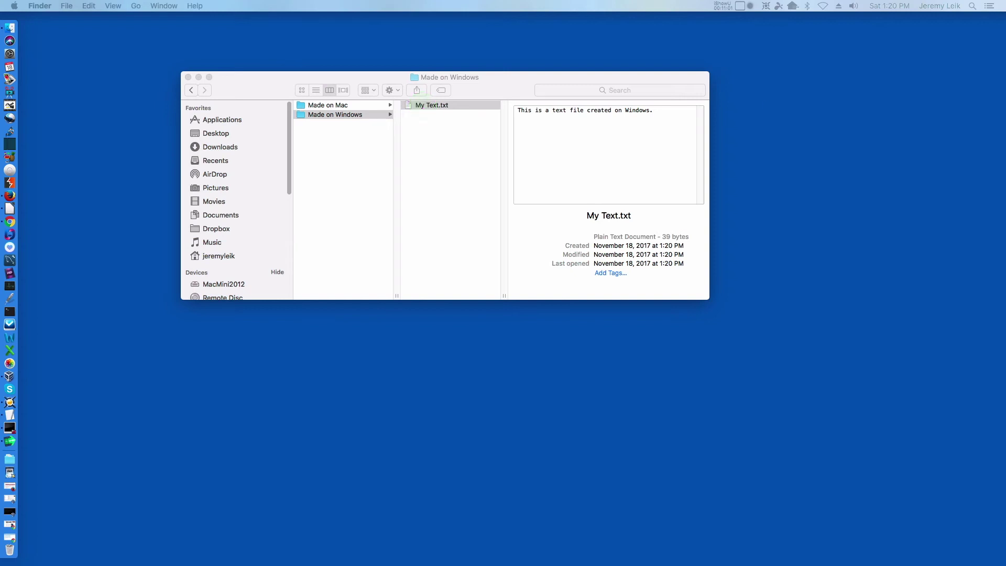
{"action": "left_click_drag", "start_coordinate": [769, 187], "coordinate": [367, 80]}
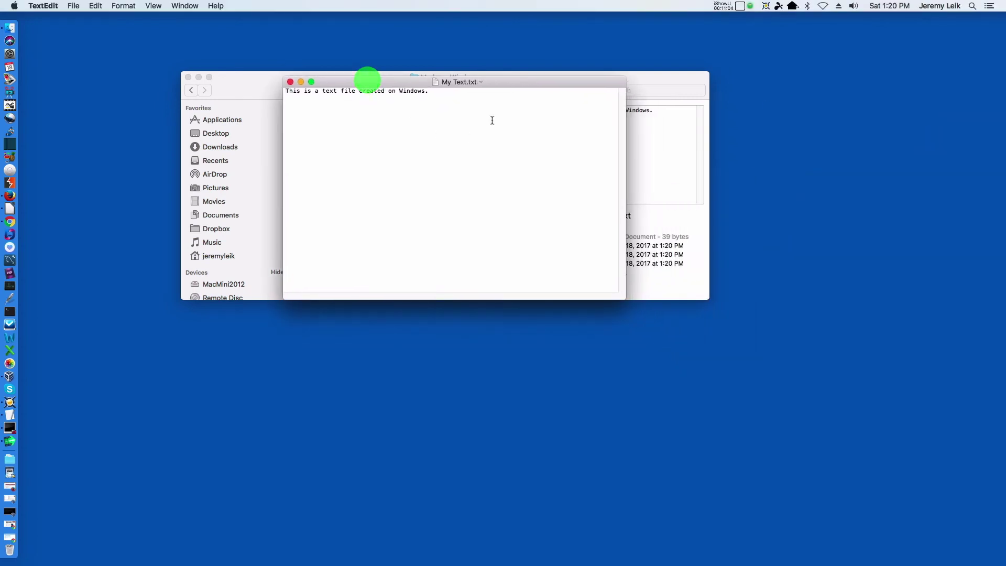
Add the line 'This file has been modified on macOS.' below the first sentence, lowercasing the m.
{"action": "left_click", "coordinate": [503, 103]}
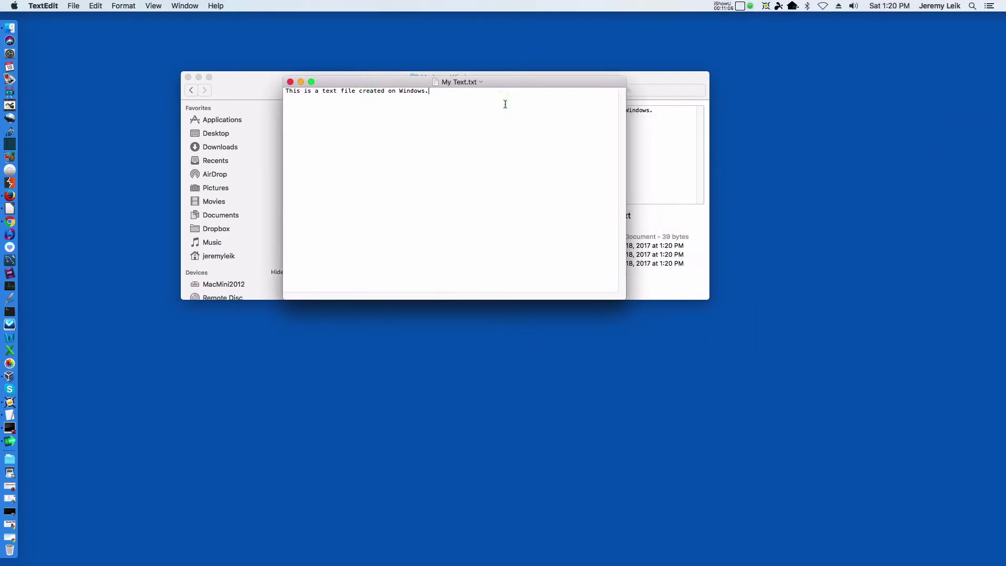
{"action": "key", "text": "Return"}
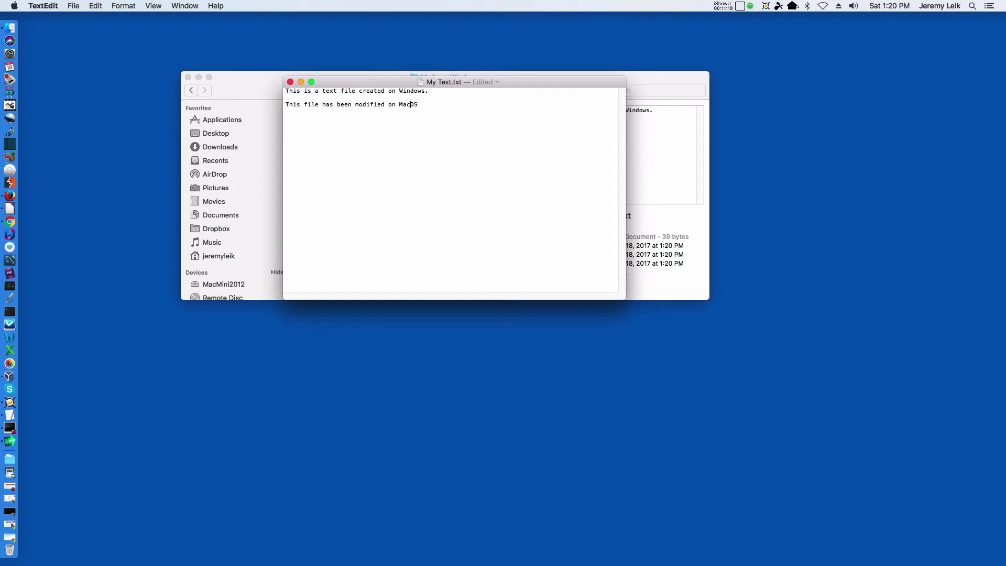
{"action": "key", "text": "BackSpace"}
{"action": "type", "text": "m"}
{"action": "left_click", "coordinate": [477, 104]}
Close My Text.txt, ticking 'Do not show this message again' and keeping the changes.
{"action": "left_click", "coordinate": [289, 82]}
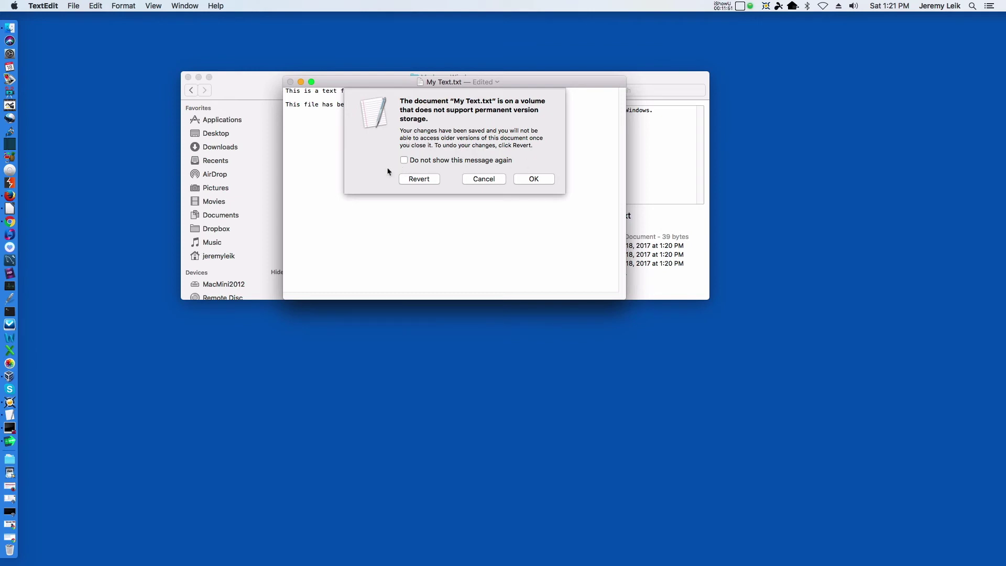
{"action": "left_click", "coordinate": [407, 164]}
{"action": "left_click", "coordinate": [533, 180]}
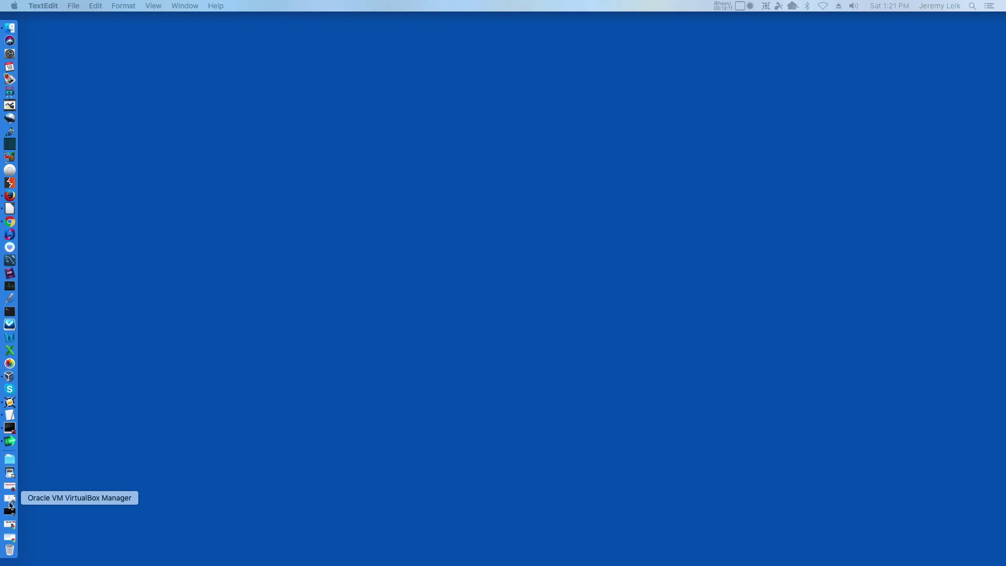
Log back into the OpenMediaVault control panel as admin, declining to save the password.
{"action": "left_click", "coordinate": [11, 540]}
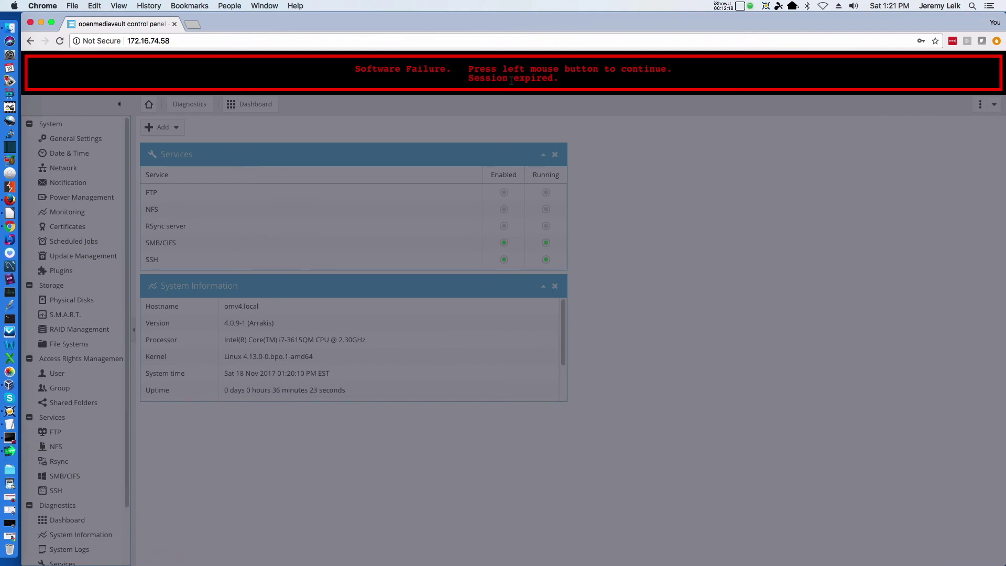
{"action": "left_click", "coordinate": [511, 80]}
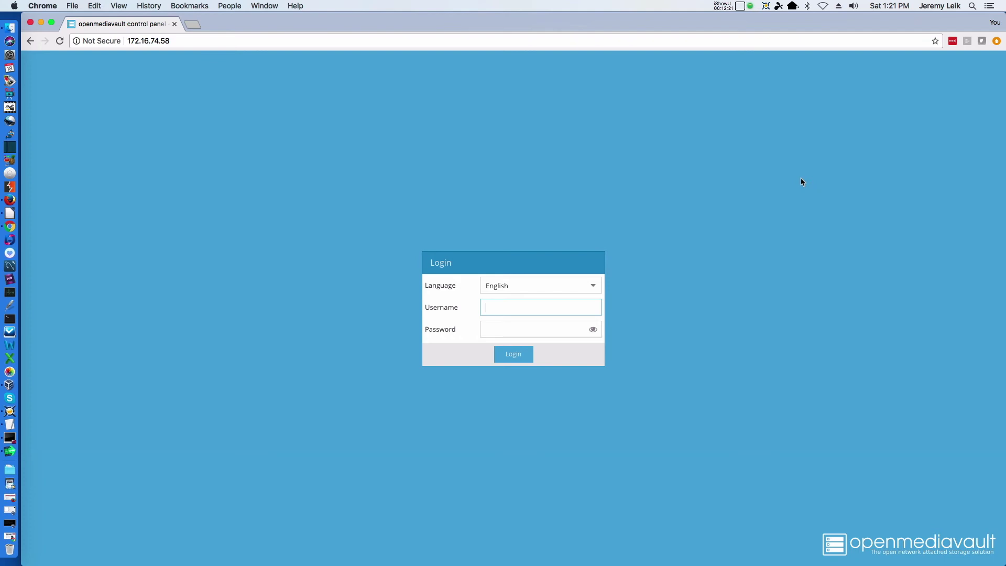
{"action": "type", "text": "admin"}
{"action": "key", "text": "Tab"}
{"action": "type", "text": "****"}
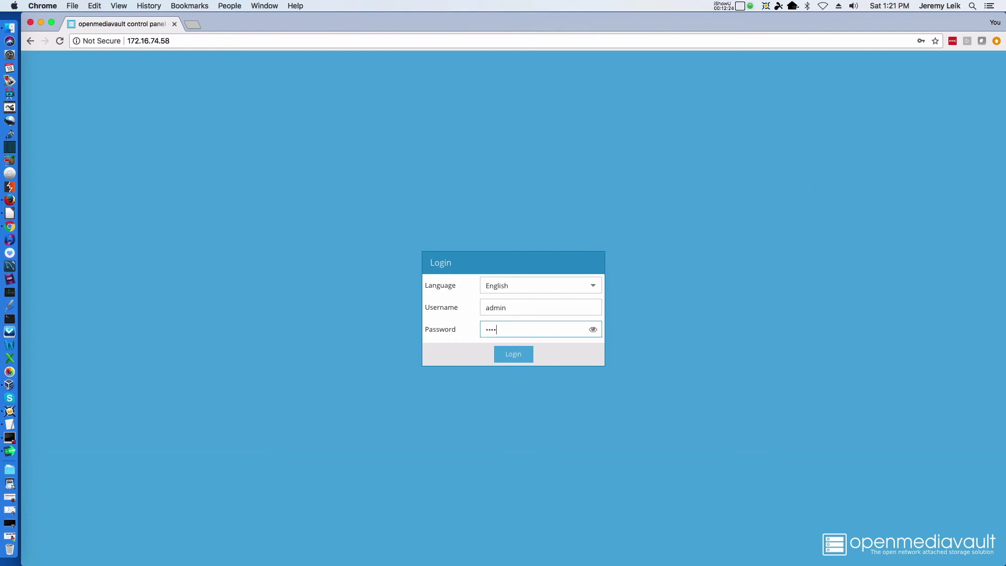
{"action": "type", "text": "**********"}
{"action": "key", "text": "Return"}
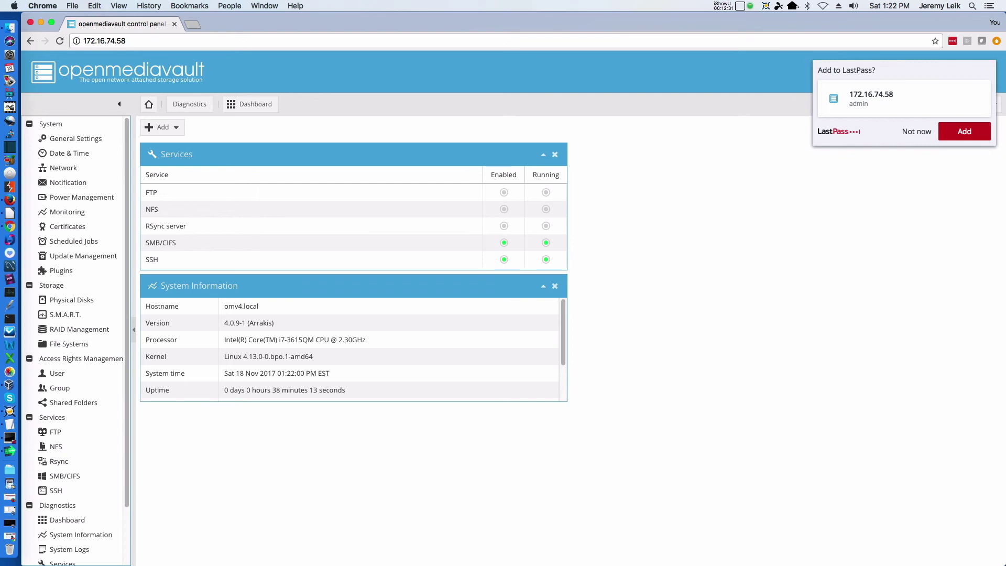
{"action": "left_click", "coordinate": [916, 133]}
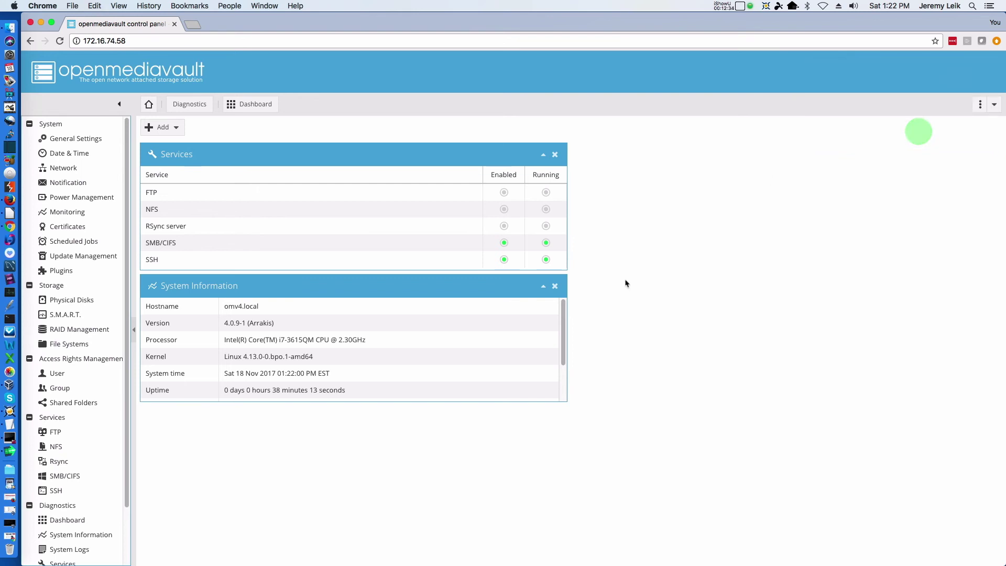
Show the File Systems page with TestStor on /dev/md0 (15.67 GiB, 44.05 MiB used) mounted and online.
{"action": "left_click", "coordinate": [60, 345]}
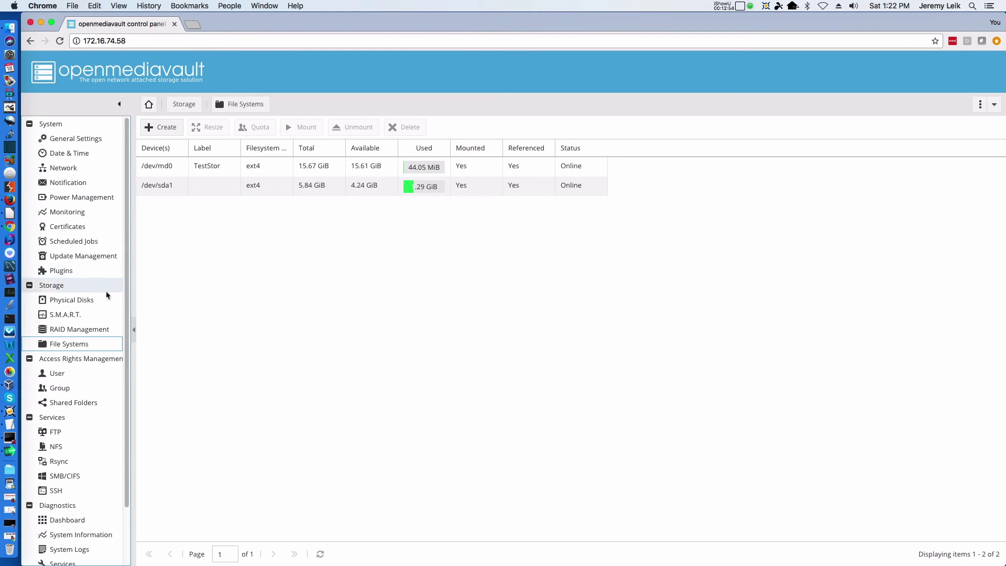
{"action": "scroll", "coordinate": [106, 294], "scroll_direction": "down", "scroll_amount": 3}
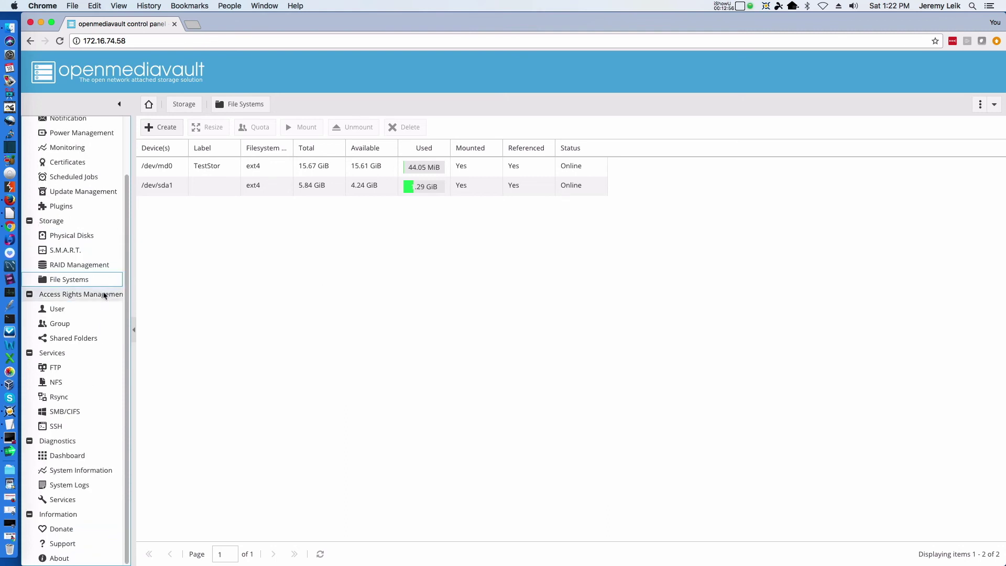
{"action": "scroll", "coordinate": [82, 306], "scroll_direction": "up", "scroll_amount": 3}
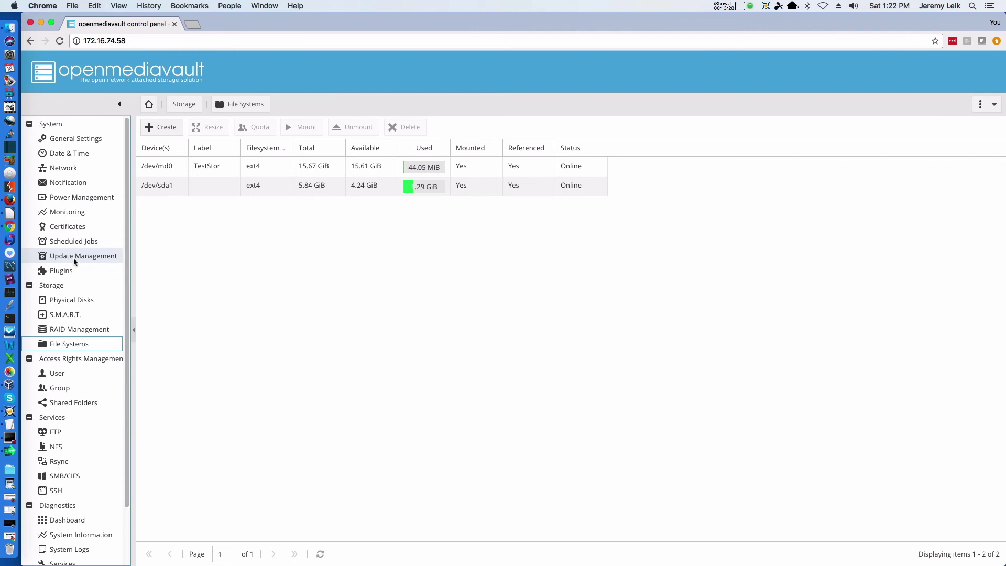
Browse the Plugins list down to the Network section with shairport, ldap, route, snmp and netatalk.
{"action": "left_click", "coordinate": [61, 273]}
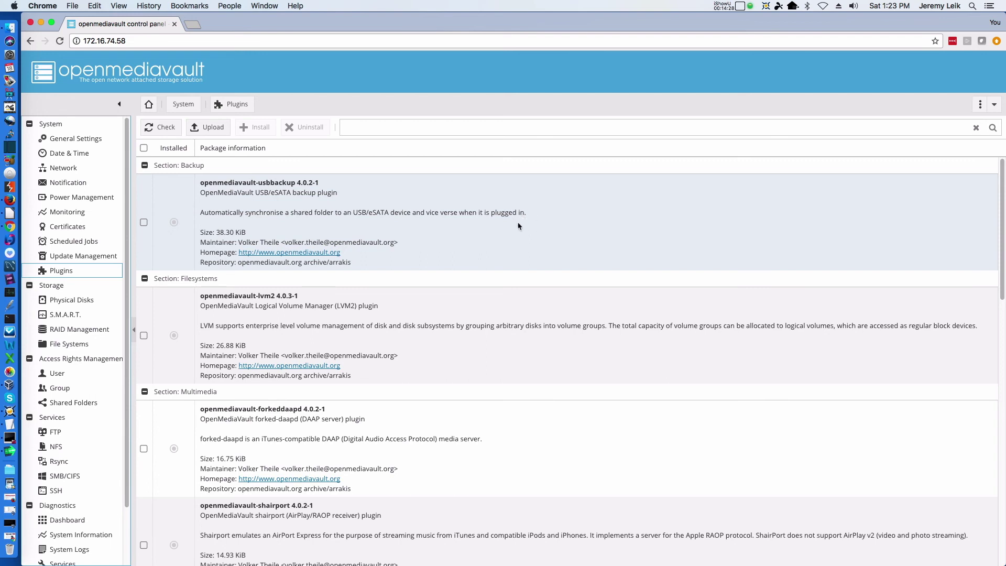
{"action": "scroll", "coordinate": [523, 227], "scroll_direction": "down", "scroll_amount": 4}
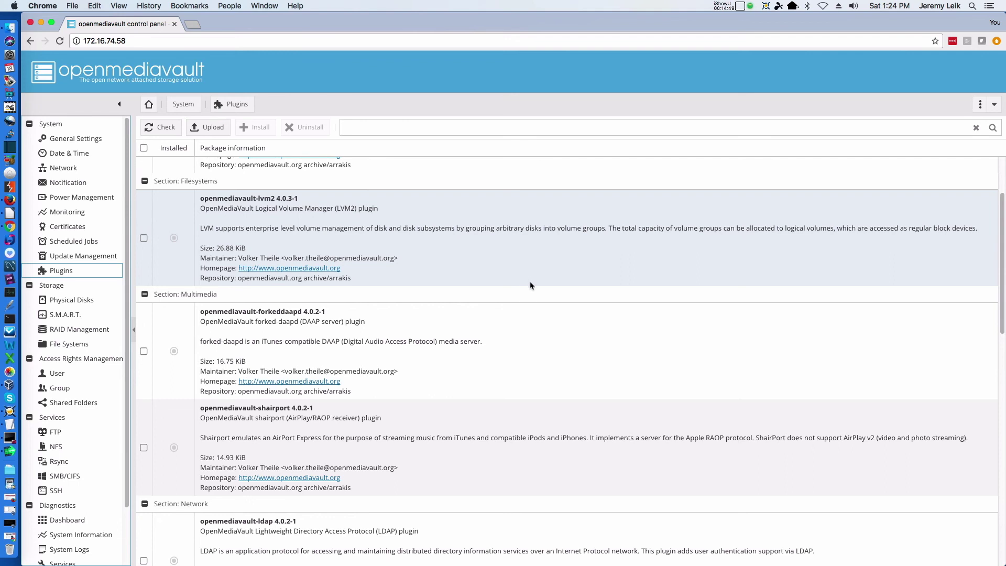
{"action": "scroll", "coordinate": [529, 280], "scroll_direction": "down", "scroll_amount": 5}
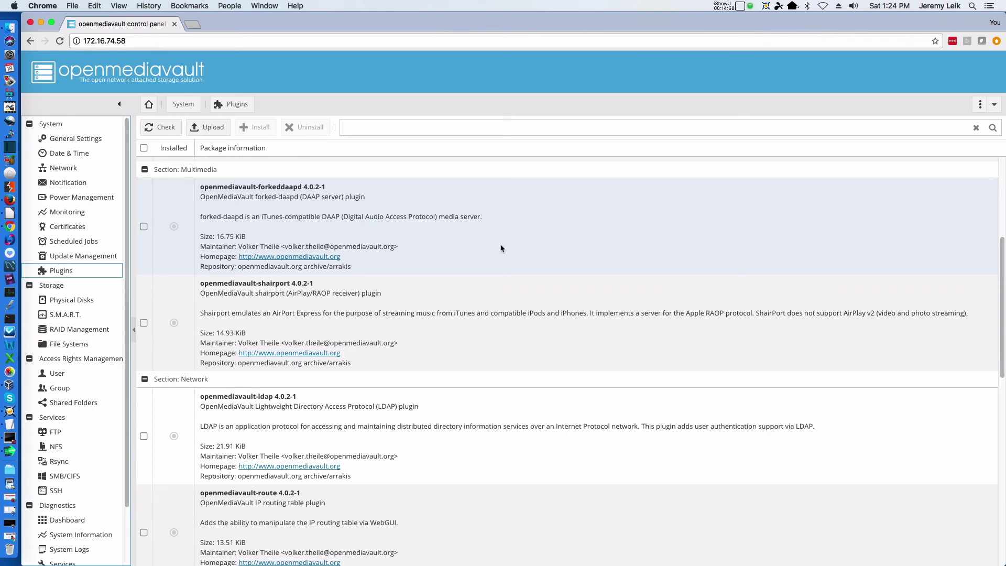
{"action": "scroll", "coordinate": [480, 241], "scroll_direction": "down", "scroll_amount": 1}
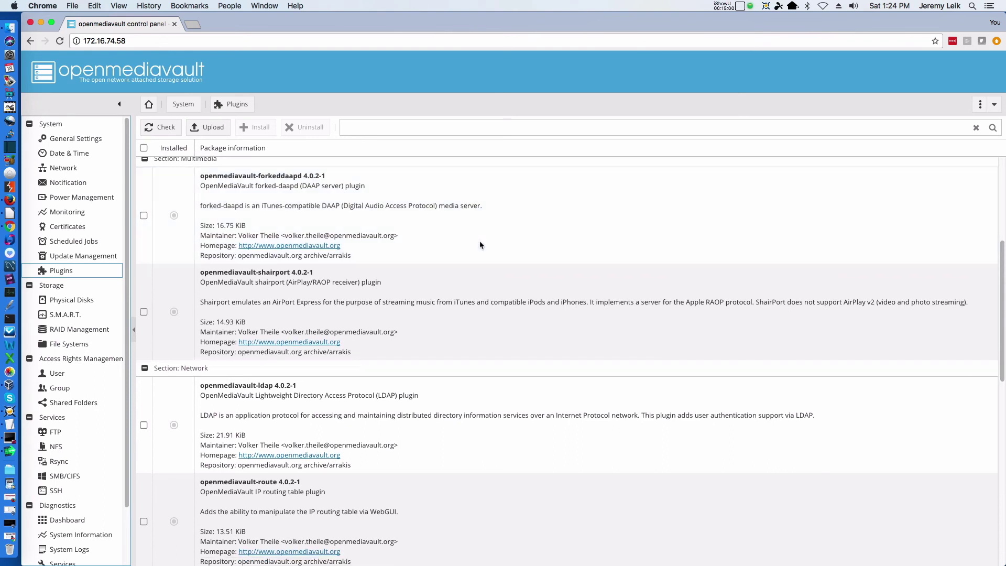
{"action": "scroll", "coordinate": [479, 242], "scroll_direction": "down", "scroll_amount": 4}
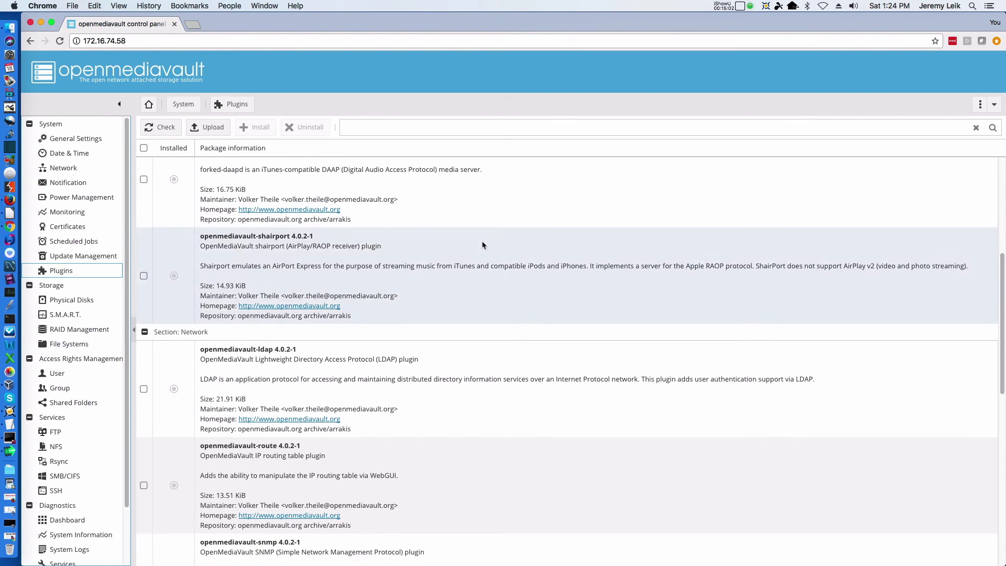
{"action": "scroll", "coordinate": [482, 245], "scroll_direction": "up", "scroll_amount": 2}
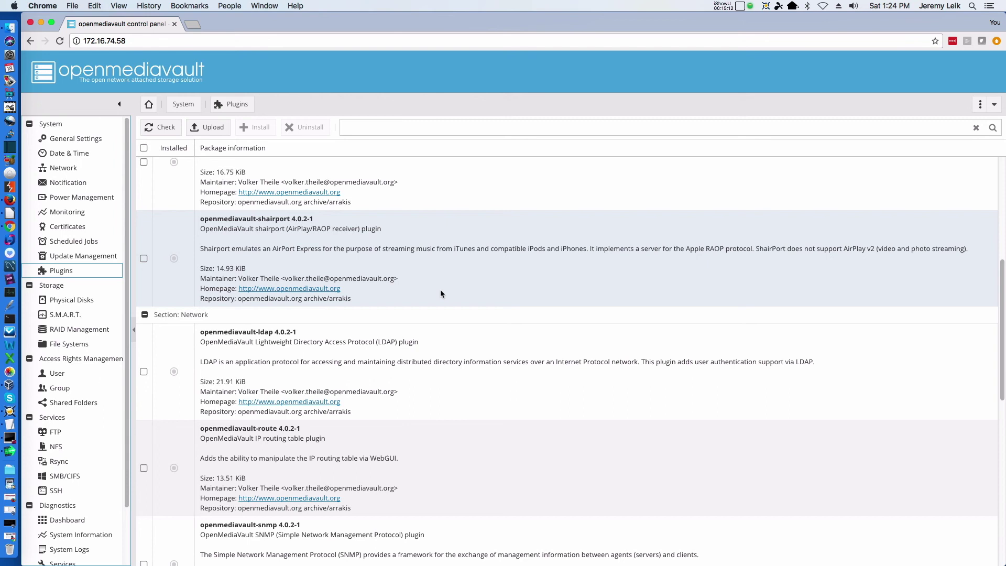
{"action": "scroll", "coordinate": [449, 286], "scroll_direction": "down", "scroll_amount": 5}
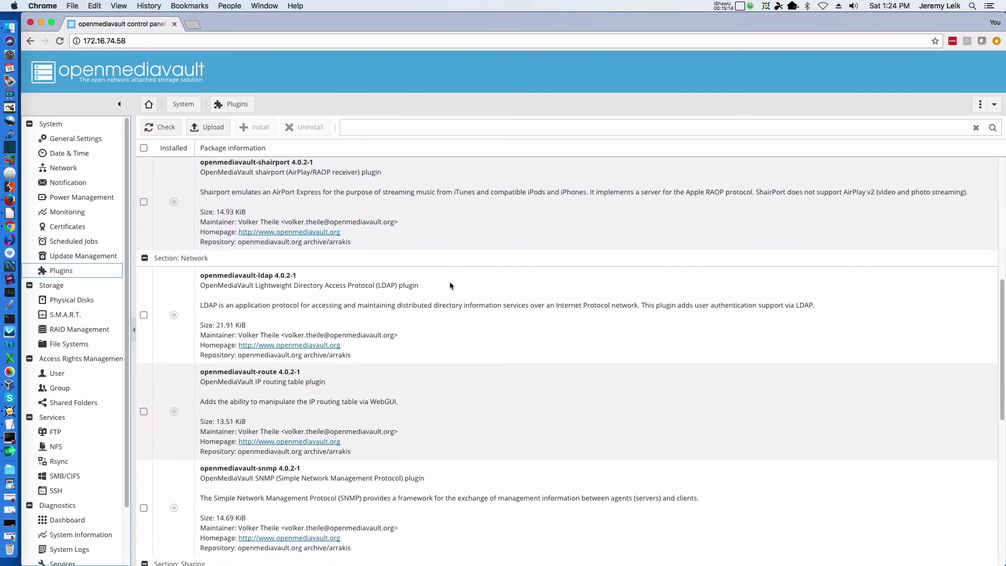
{"action": "scroll", "coordinate": [450, 283], "scroll_direction": "up", "scroll_amount": 2}
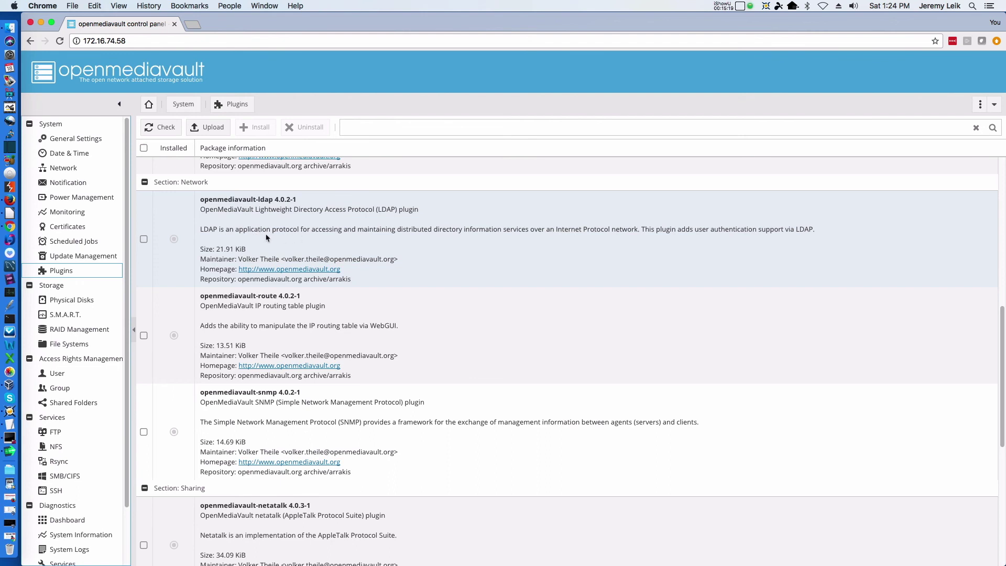
{"action": "right_click", "coordinate": [241, 250]}
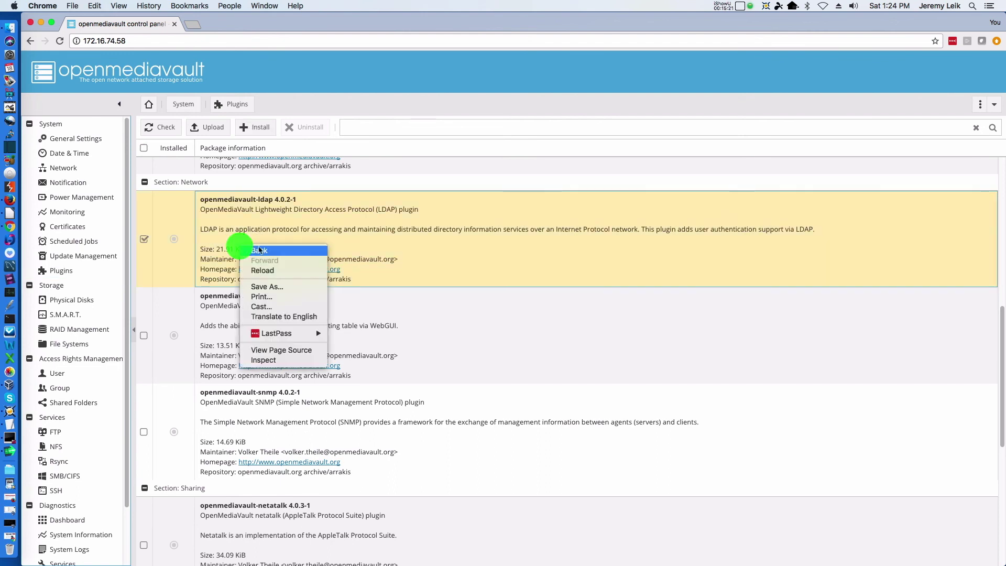
{"action": "left_click", "coordinate": [374, 242]}
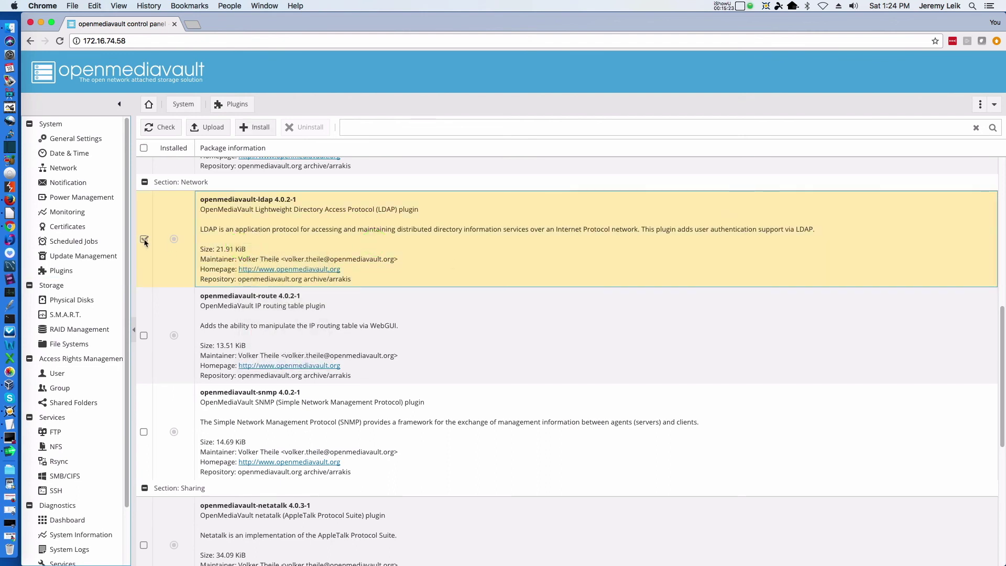
{"action": "left_click", "coordinate": [143, 240]}
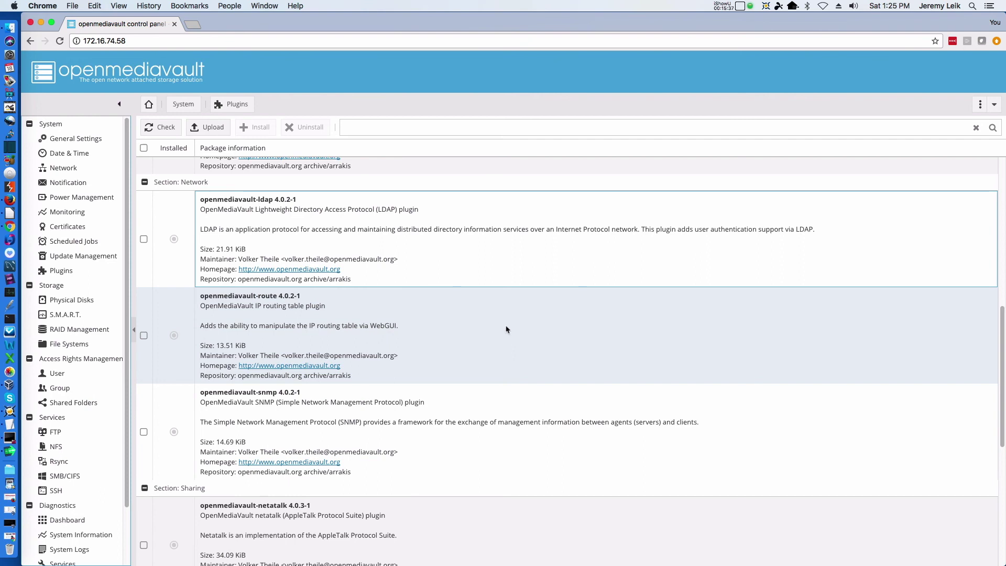
{"action": "scroll", "coordinate": [500, 314], "scroll_direction": "down", "scroll_amount": 2}
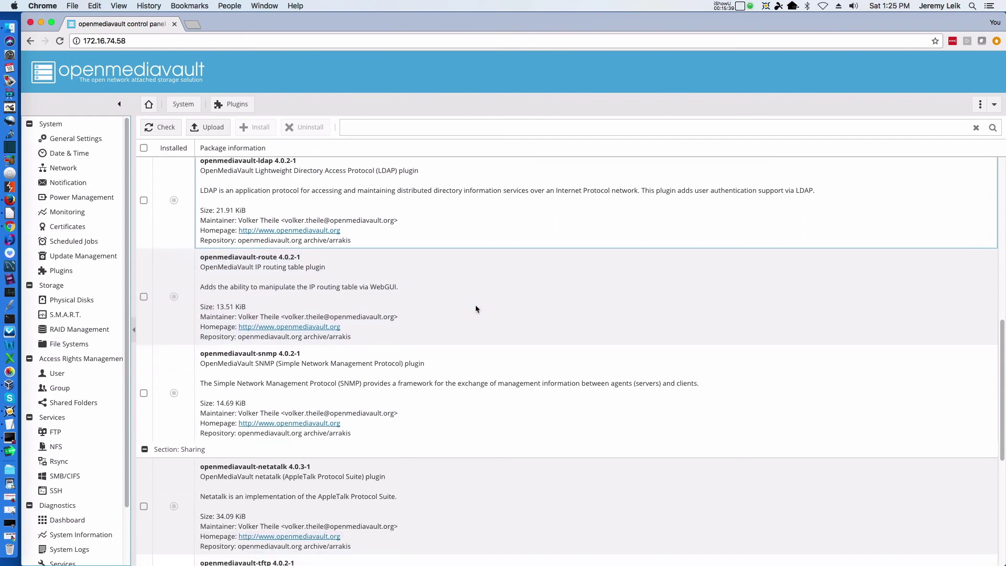
{"action": "scroll", "coordinate": [590, 280], "scroll_direction": "down", "scroll_amount": 5}
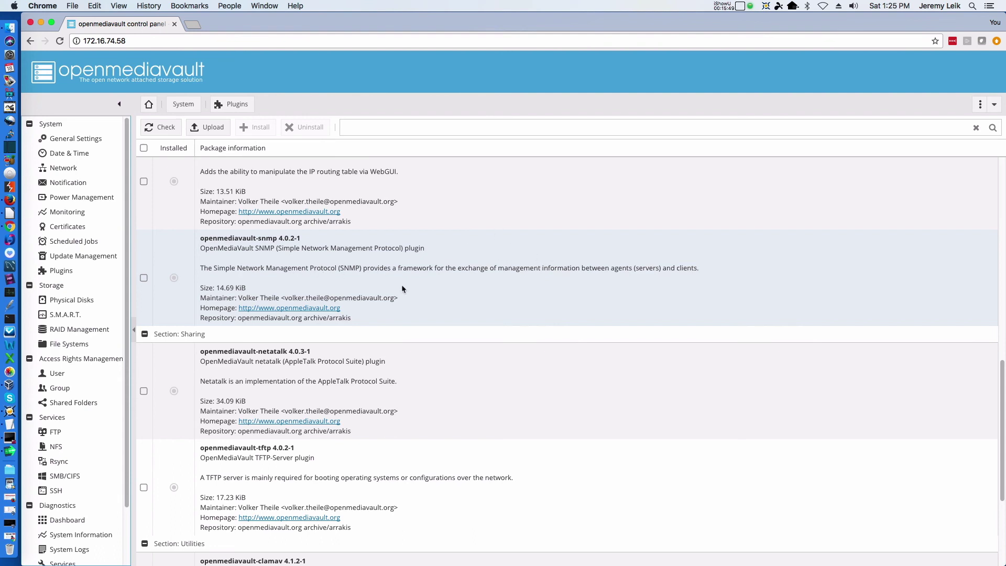
{"action": "scroll", "coordinate": [509, 295], "scroll_direction": "down", "scroll_amount": 3}
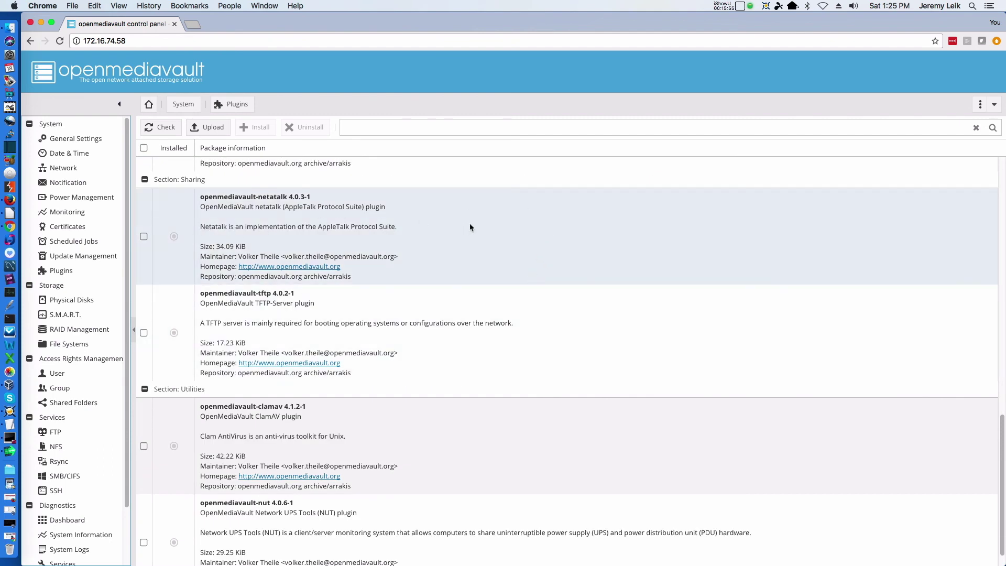
{"action": "scroll", "coordinate": [471, 240], "scroll_direction": "down", "scroll_amount": 1}
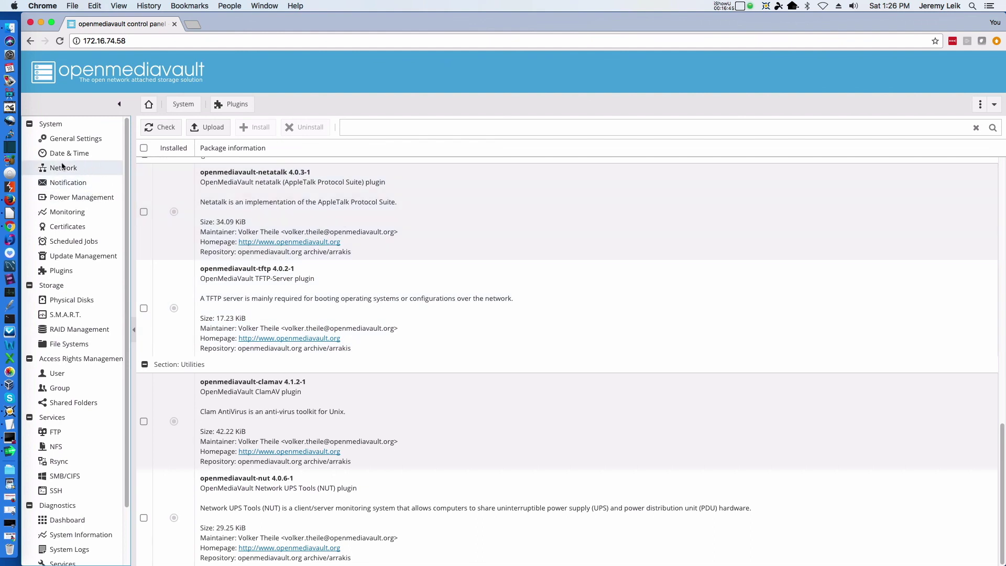
{"action": "left_click", "coordinate": [49, 183]}
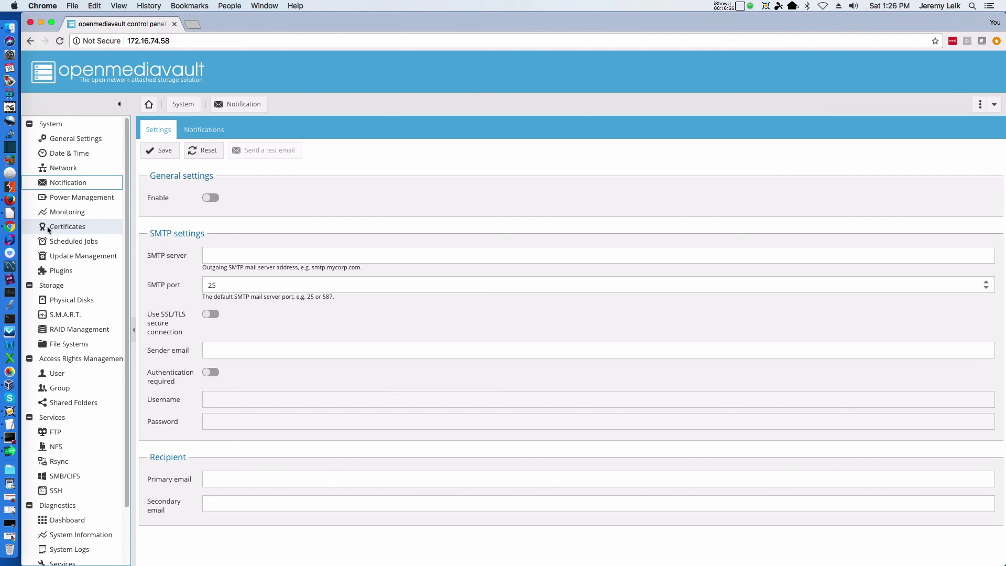
Review the Monitoring settings with performance statistics enabled, then return to the Diagnostics Dashboard.
{"action": "left_click", "coordinate": [39, 213]}
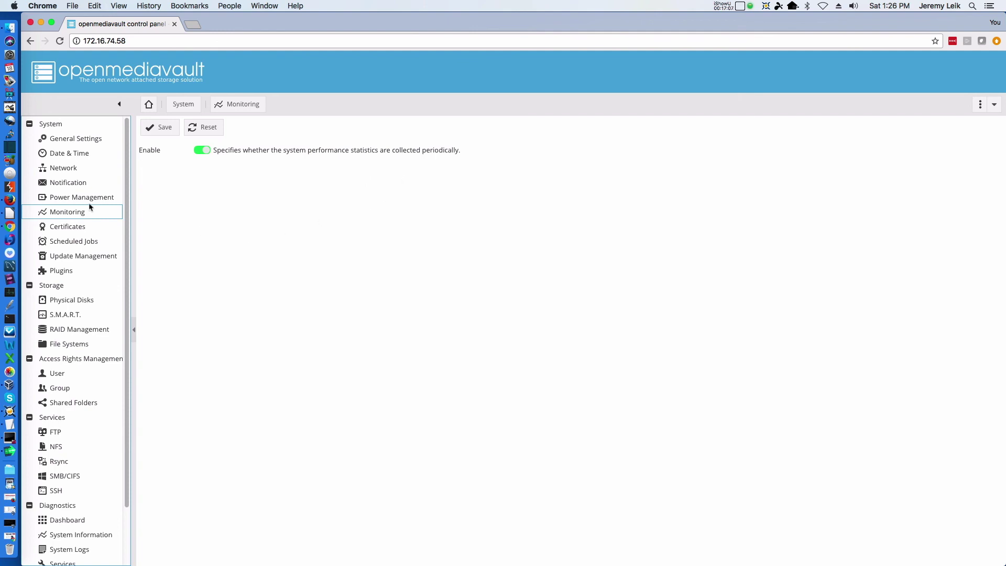
{"action": "scroll", "coordinate": [74, 278], "scroll_direction": "down", "scroll_amount": 3}
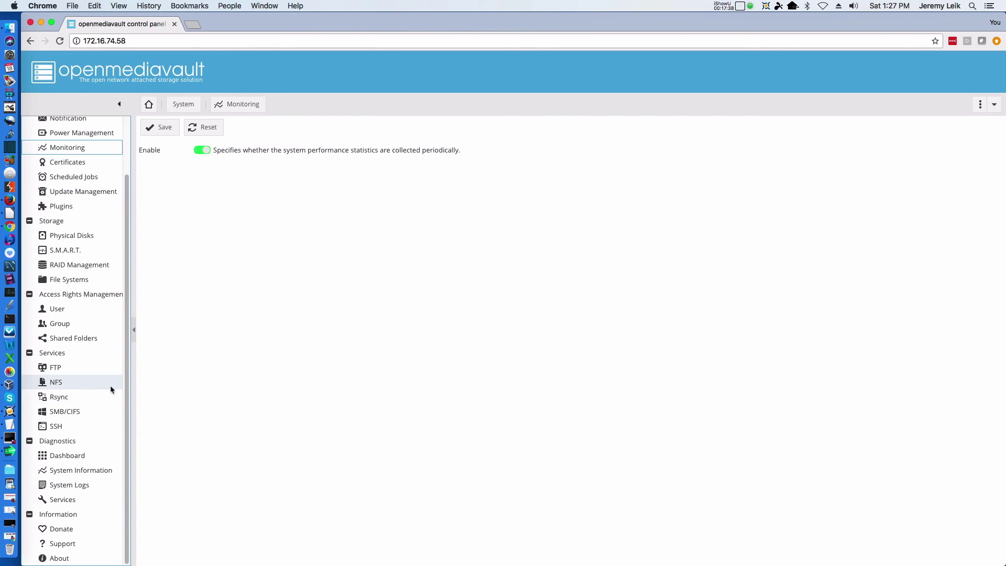
{"action": "left_click", "coordinate": [52, 455]}
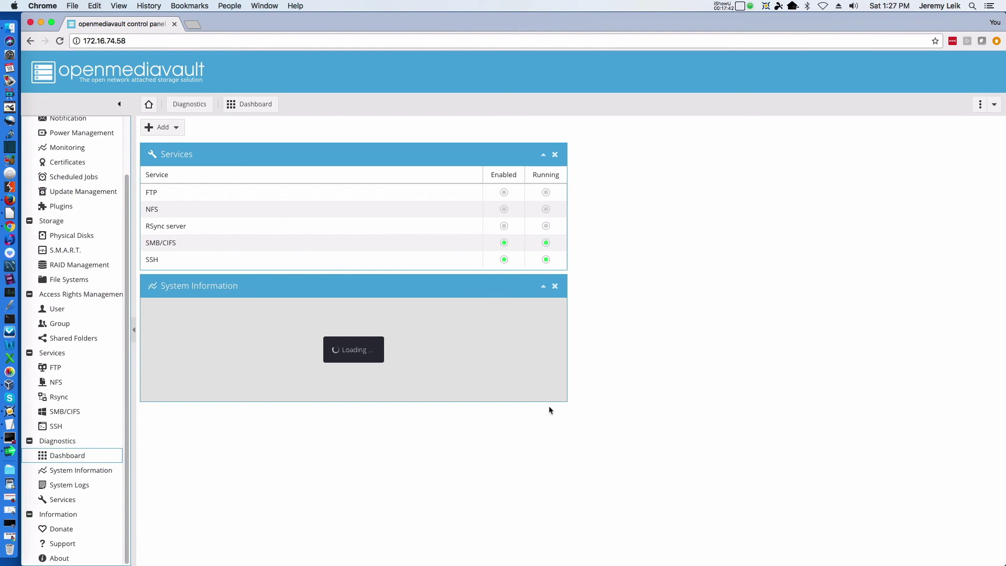